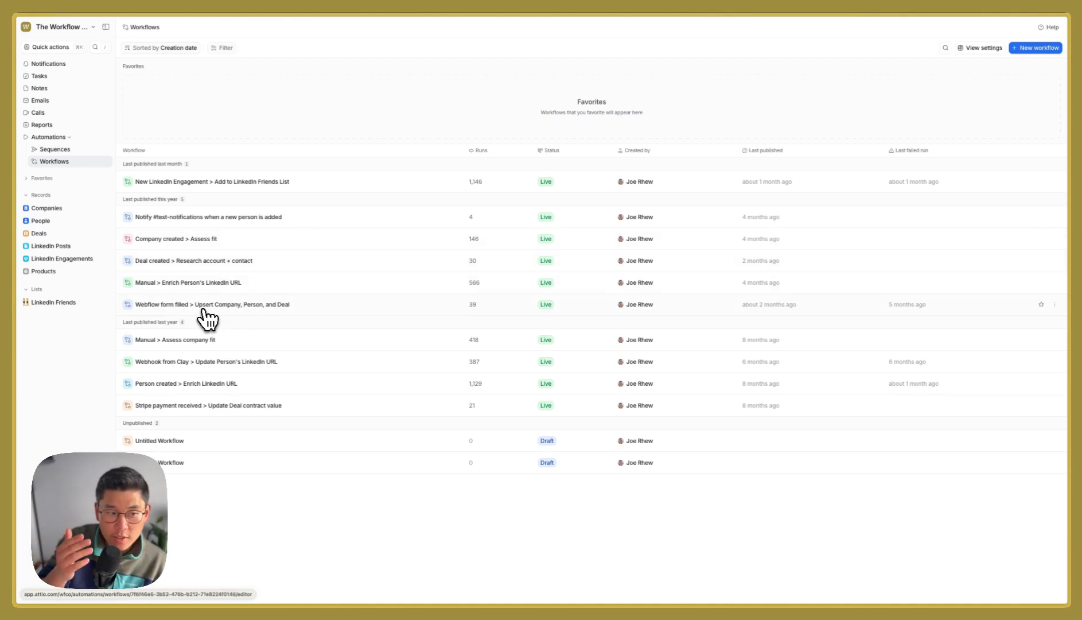
Step: Open the workflow "Webflow form filled > Upsert Company, Person, and Deal" and inspect its Webhook received trigger
left_click(202, 310)
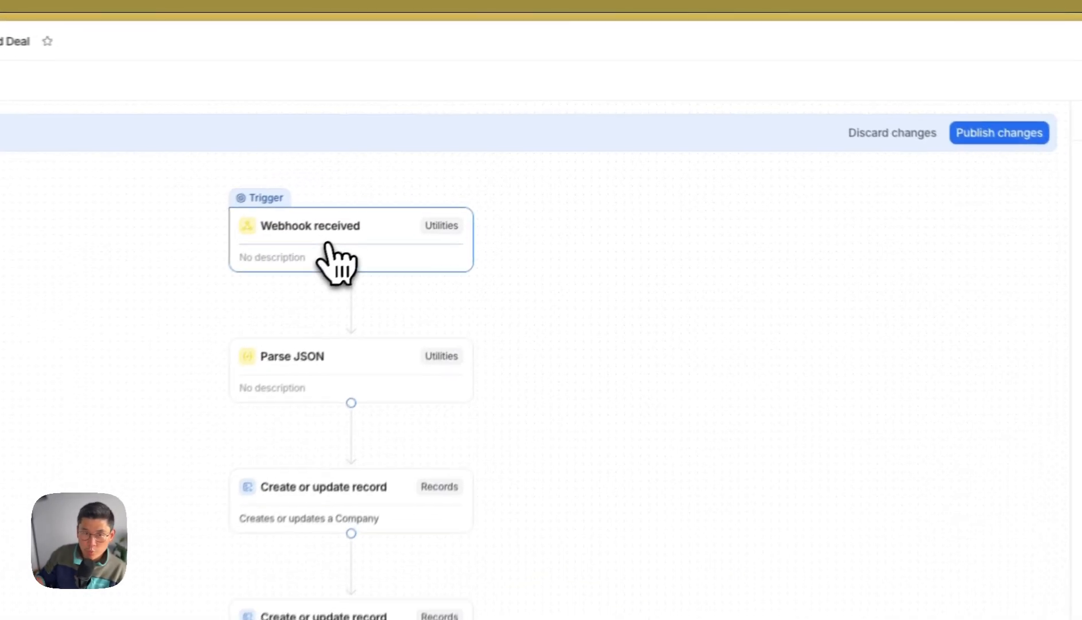
left_click(330, 252)
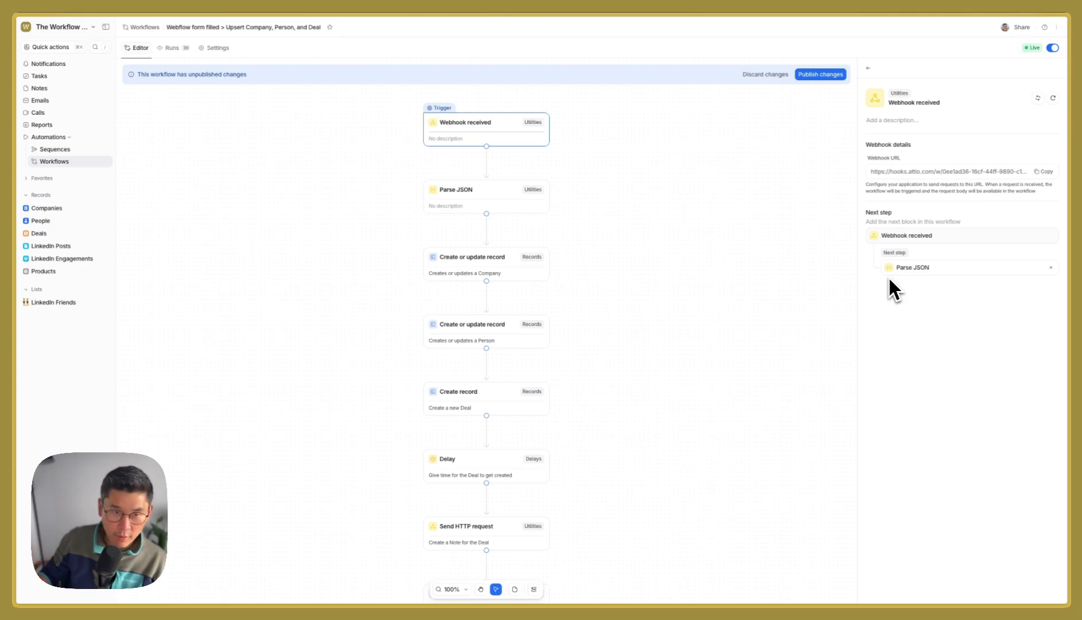
Step: Review the paths, output types and aliases of all fields in the Parse JSON block
left_click(470, 199)
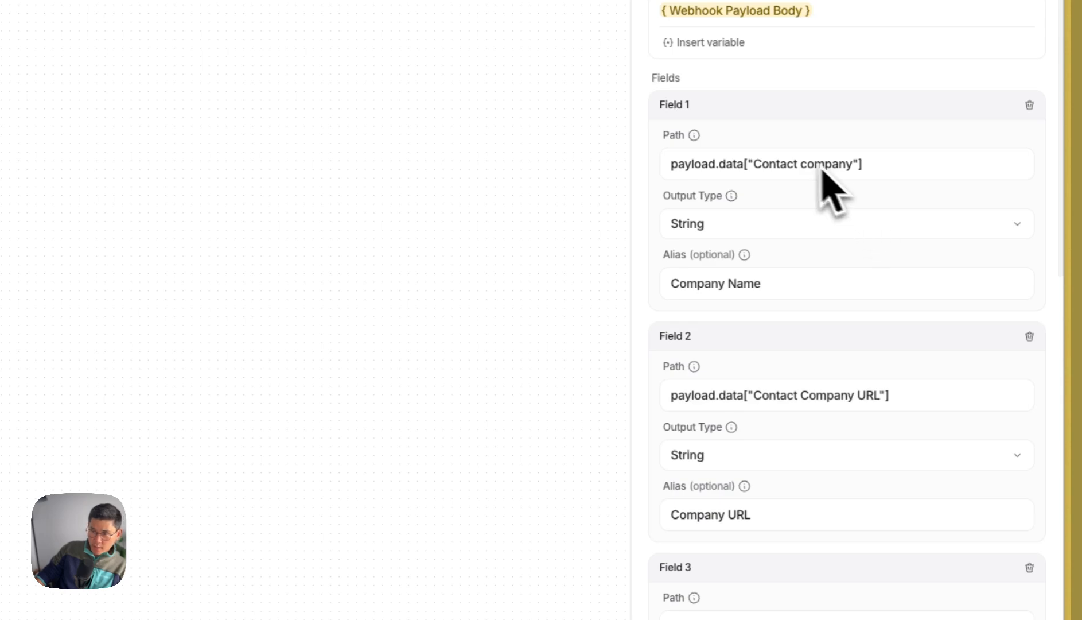
scroll(835, 413, "down", 5)
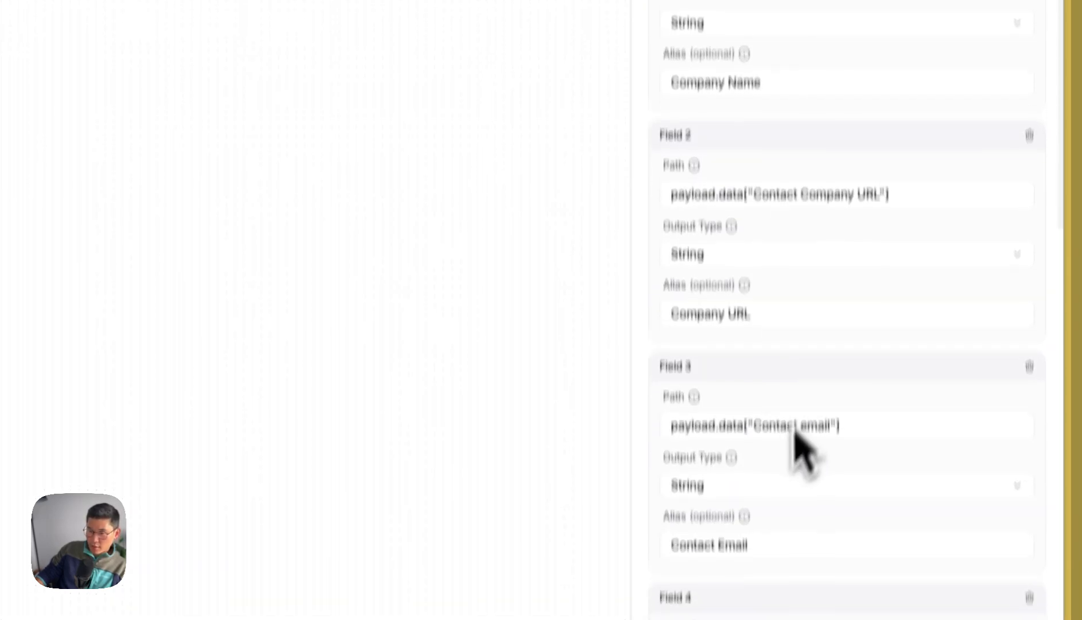
scroll(765, 351, "down", 4)
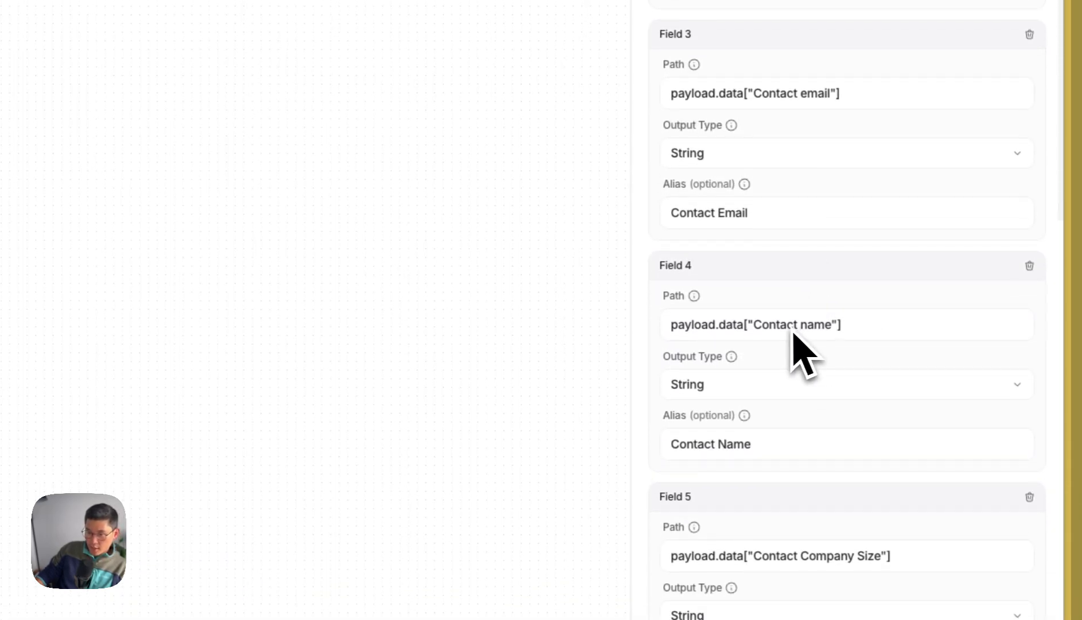
scroll(797, 350, "down", 5)
scroll(872, 313, "down", 5)
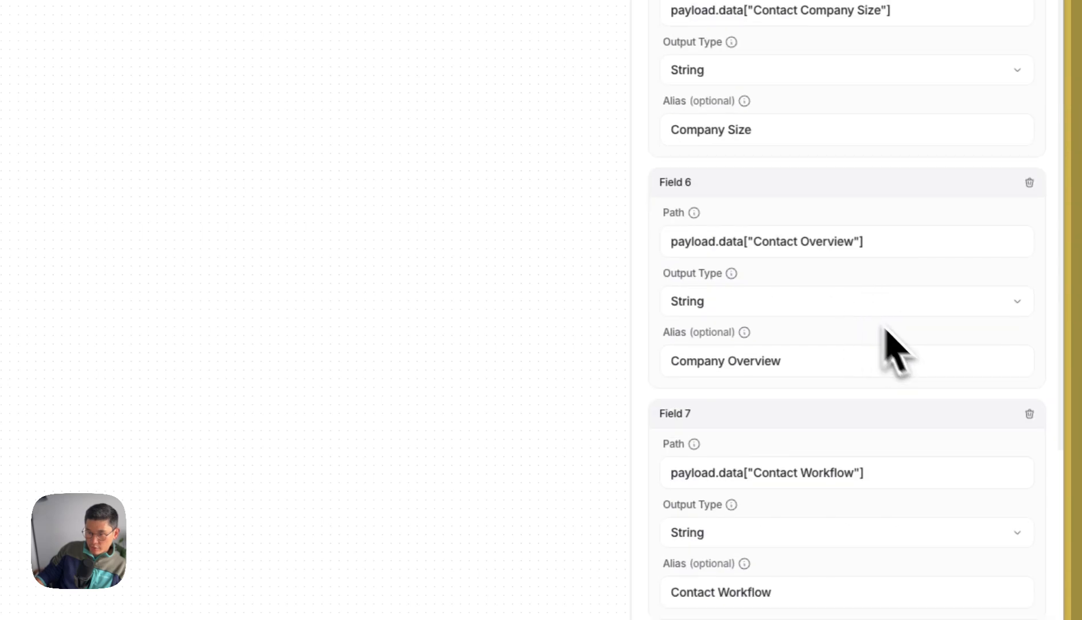
scroll(829, 465, "down", 6)
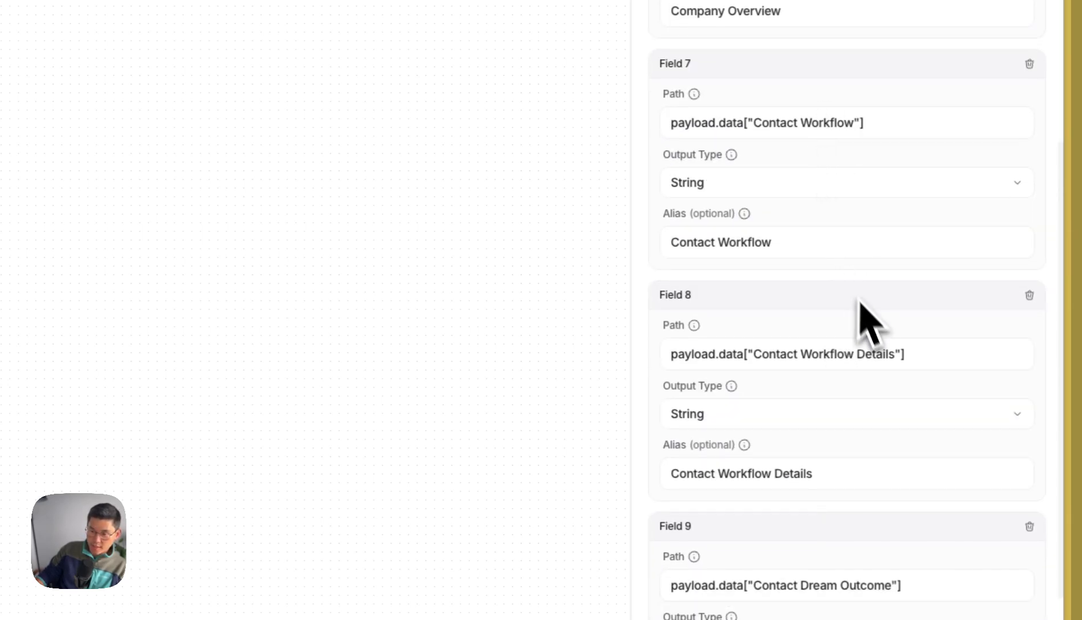
scroll(821, 375, "down", 3)
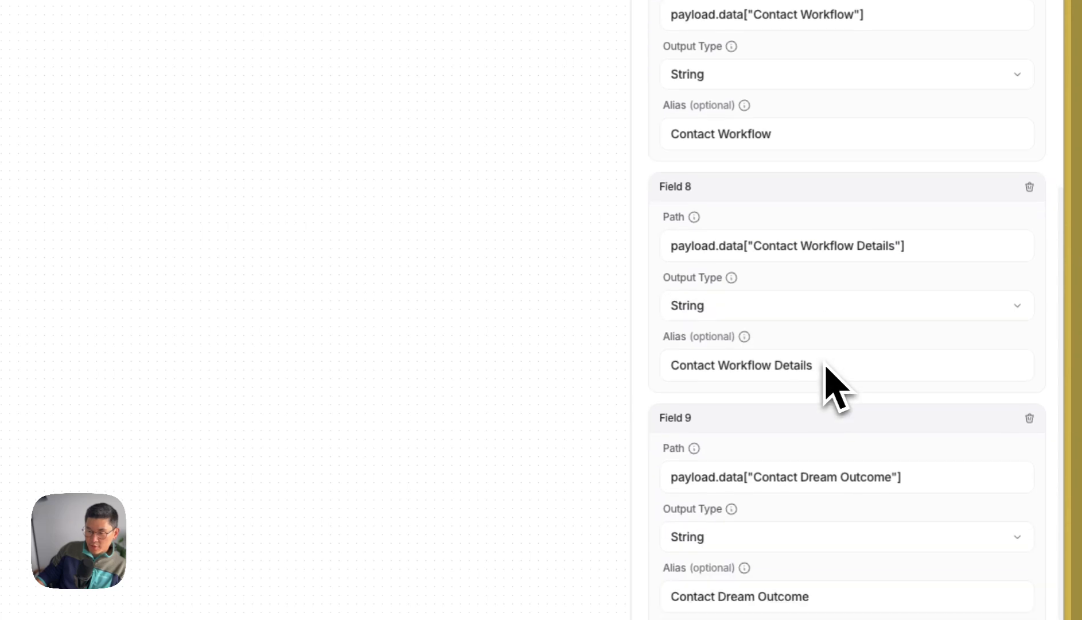
scroll(737, 265, "up", 20)
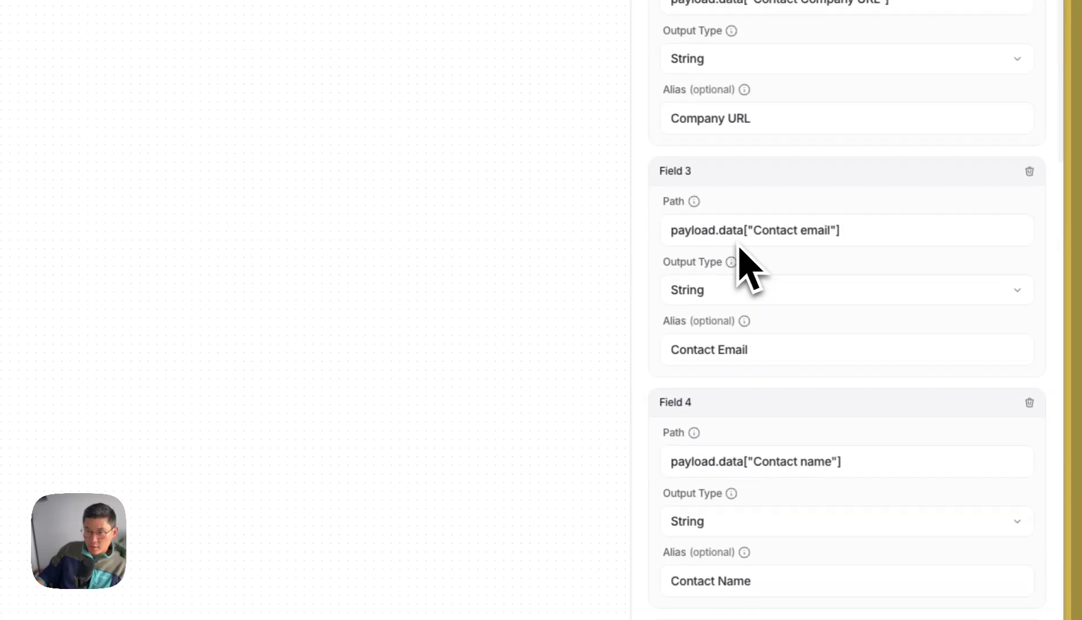
scroll(741, 266, "down", 20)
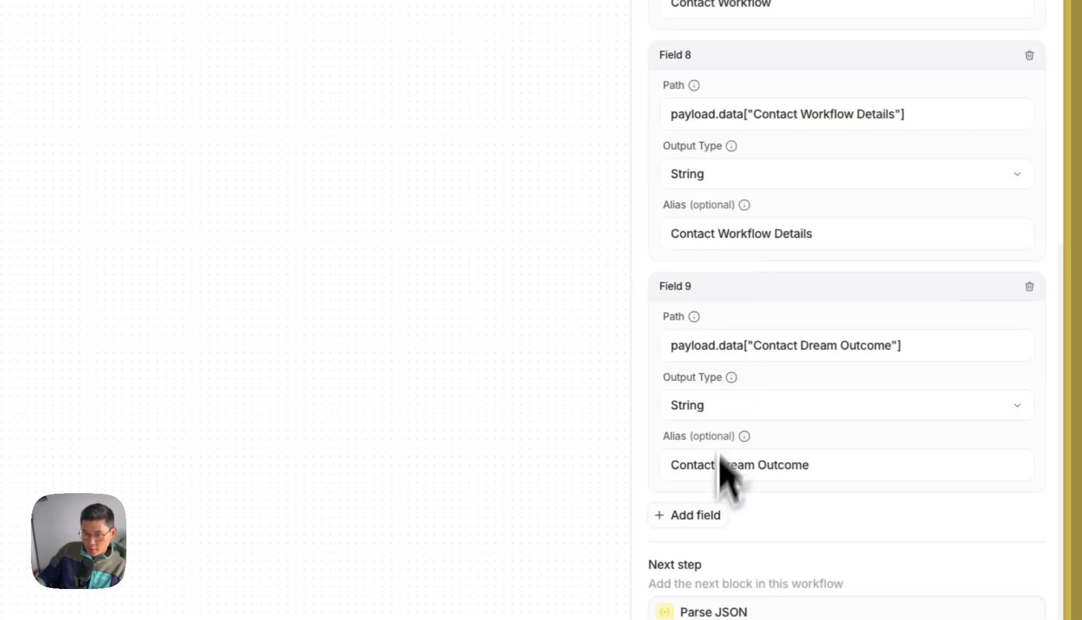
scroll(768, 353, "up", 17)
scroll(768, 351, "up", 13)
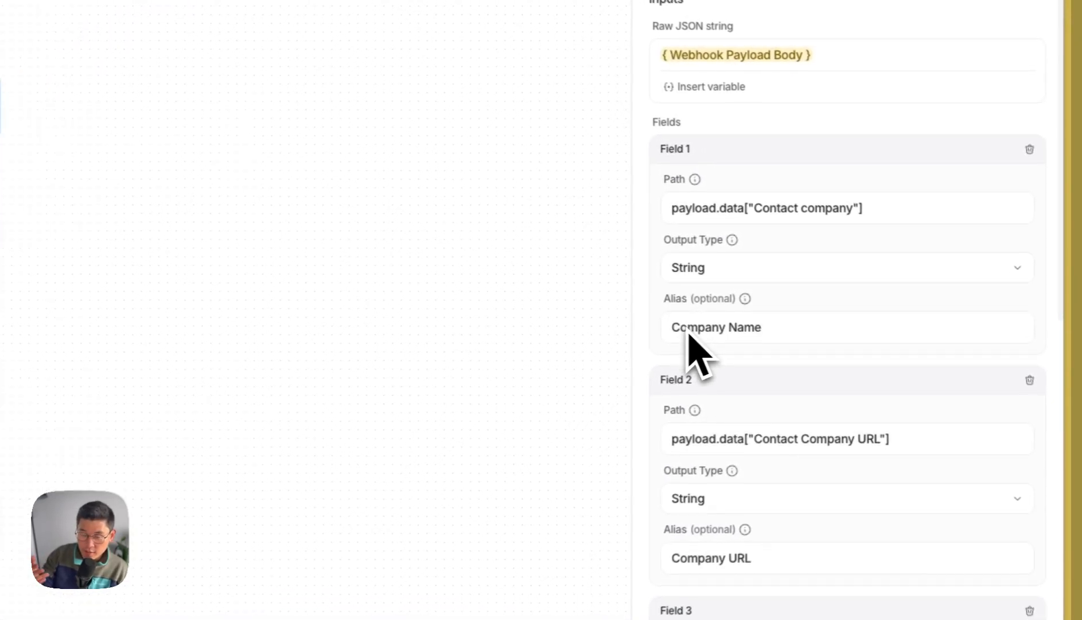
Step: Inspect the settings of the Company, Person and Deal record blocks and the Delay block
left_click(387, 272)
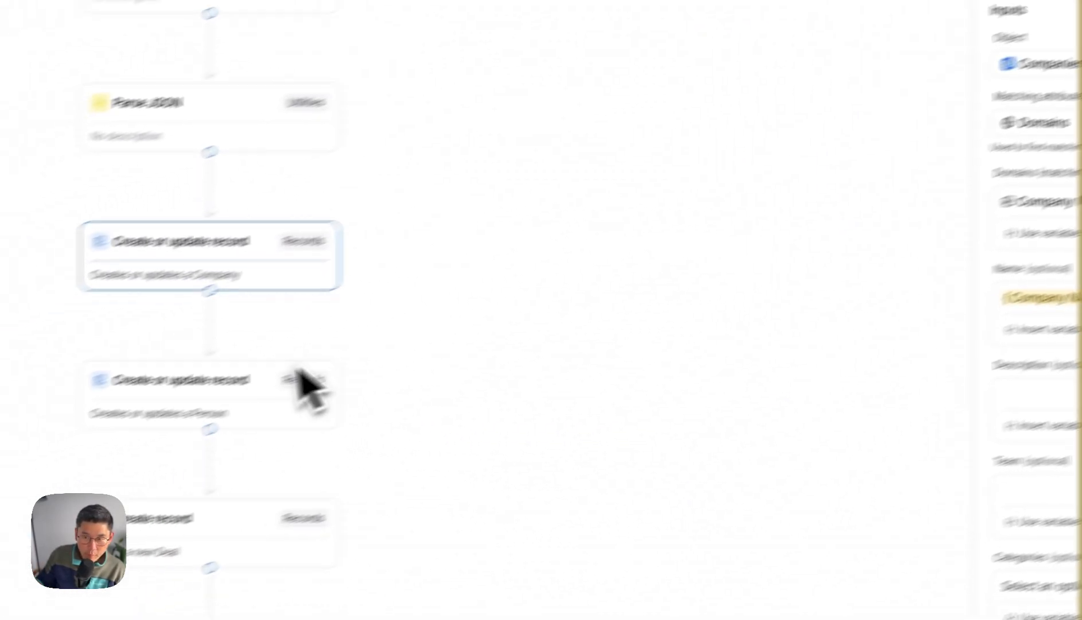
left_click(189, 405)
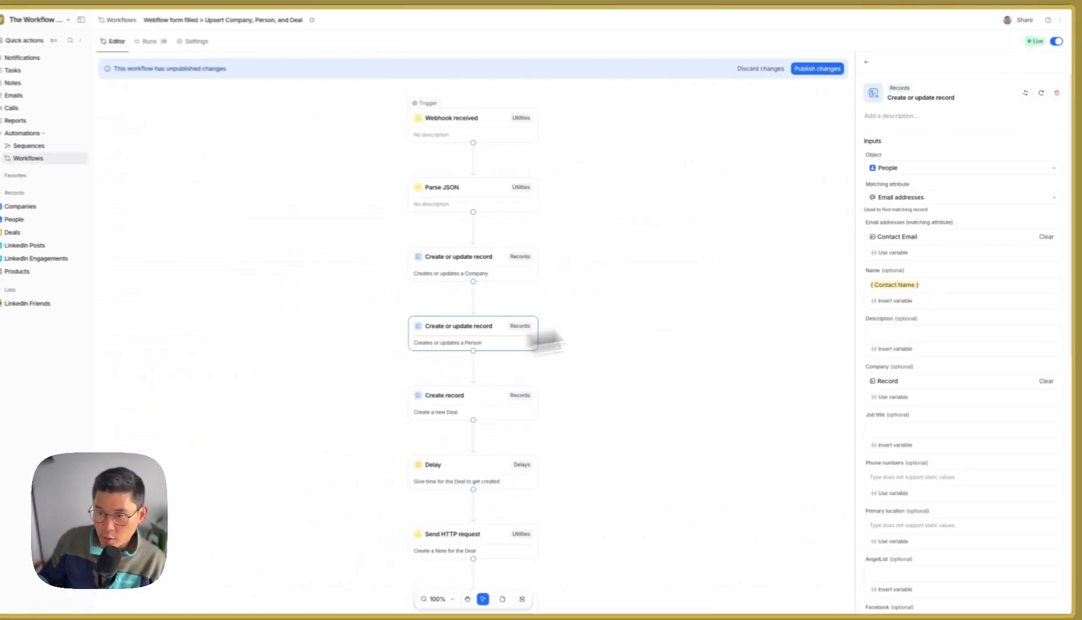
left_click(457, 402)
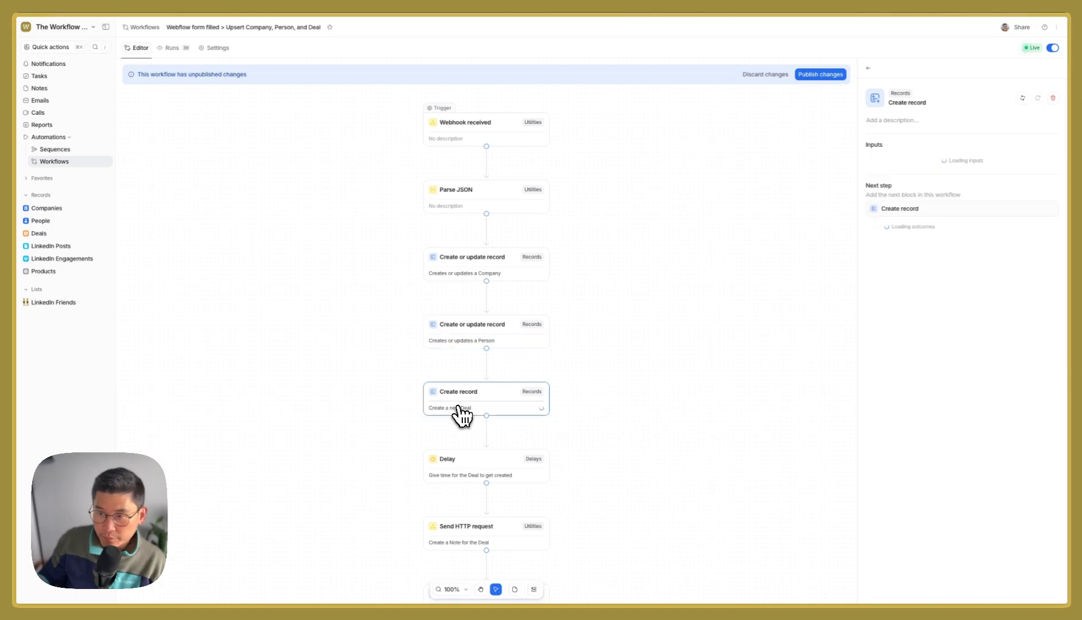
scroll(390, 402, "down", 3)
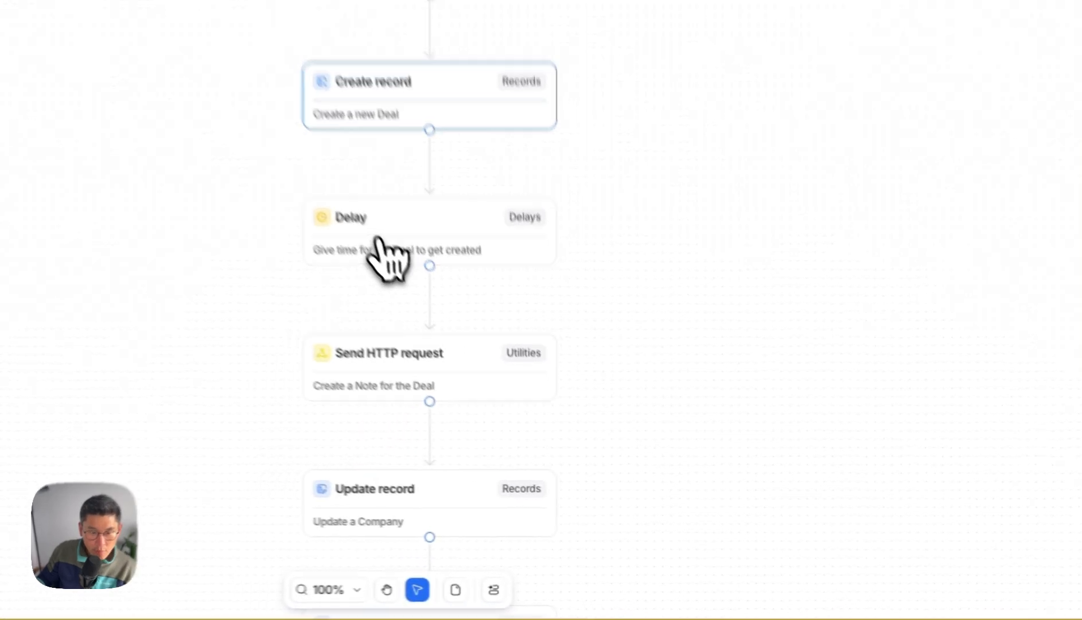
left_click(271, 231)
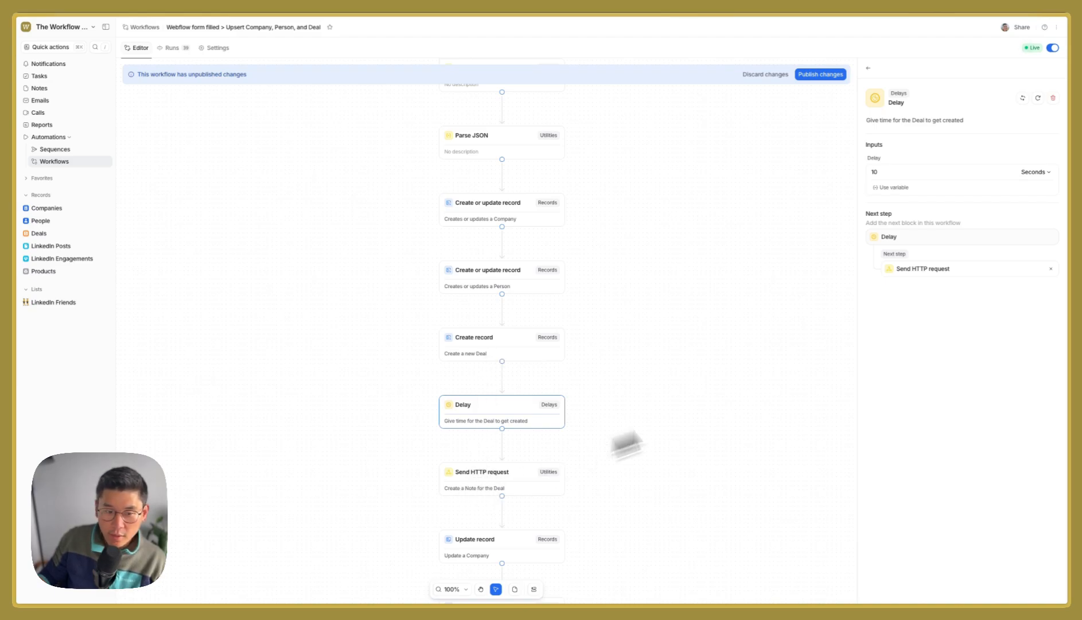
Step: Examine the JSON body of the Send HTTP request block that creates a note for the Deal
left_click(531, 482)
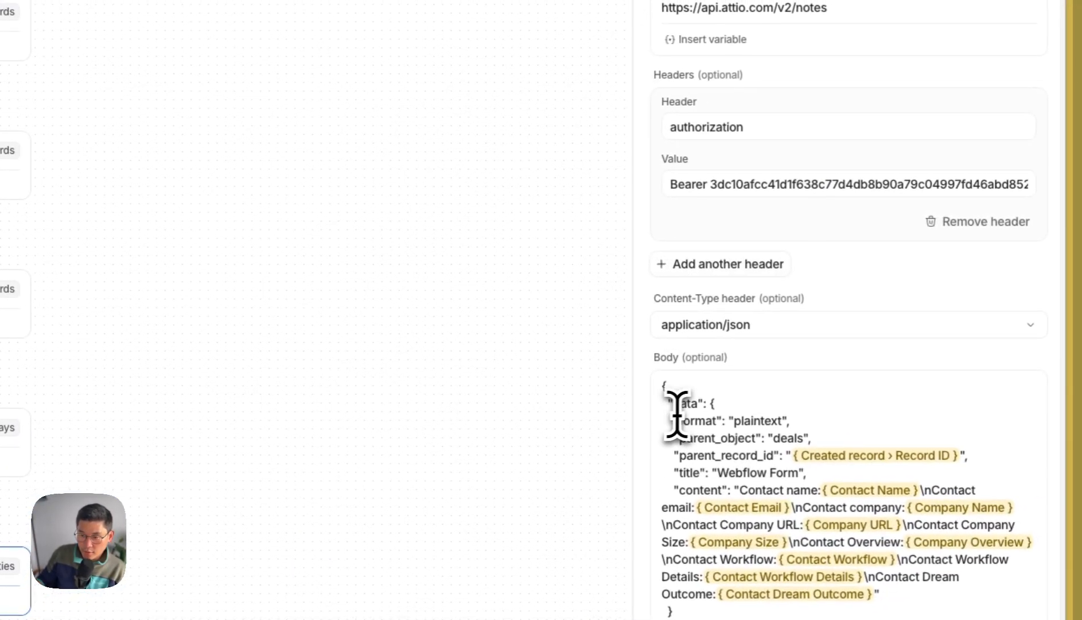
left_click_drag(682, 383, 701, 617)
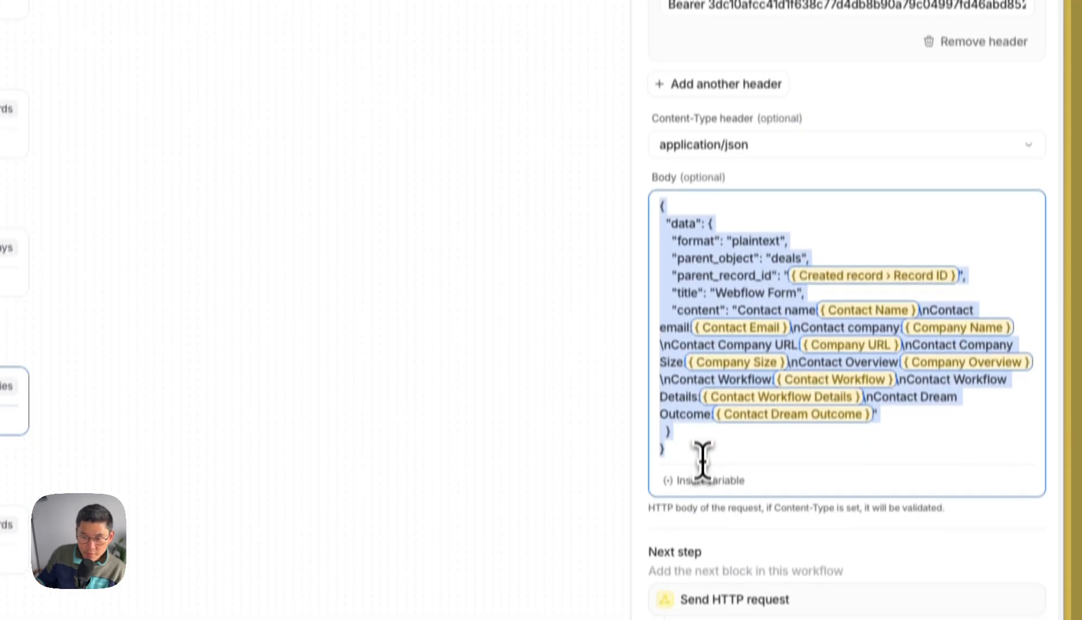
left_click(705, 400)
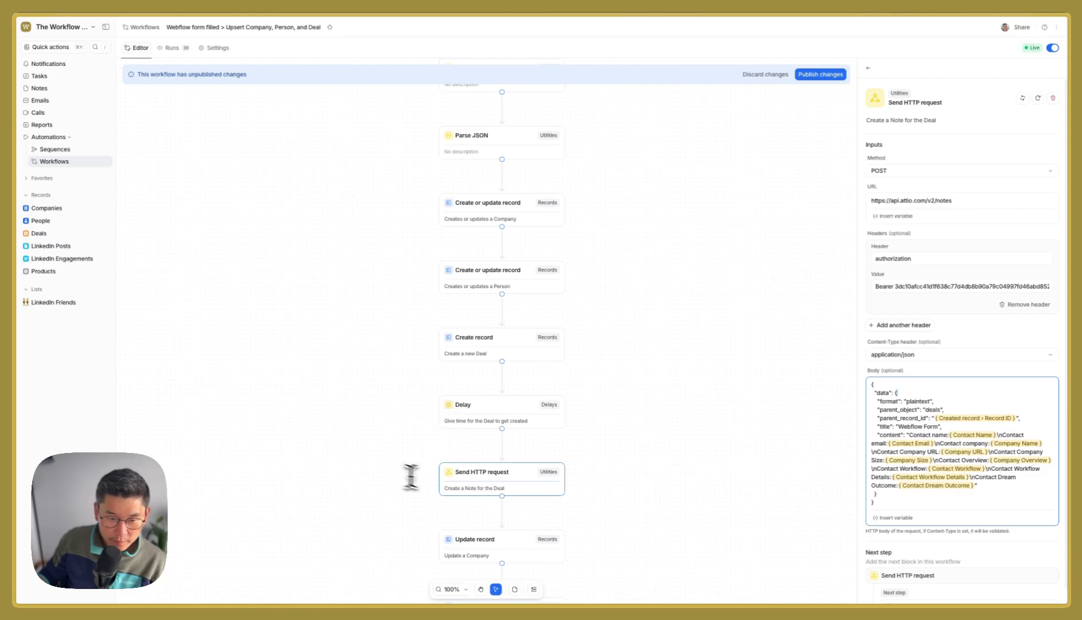
Step: Inspect the Update record block for the Company and look over the workflow down to its Slack message block
scroll(501, 541, "down", 3)
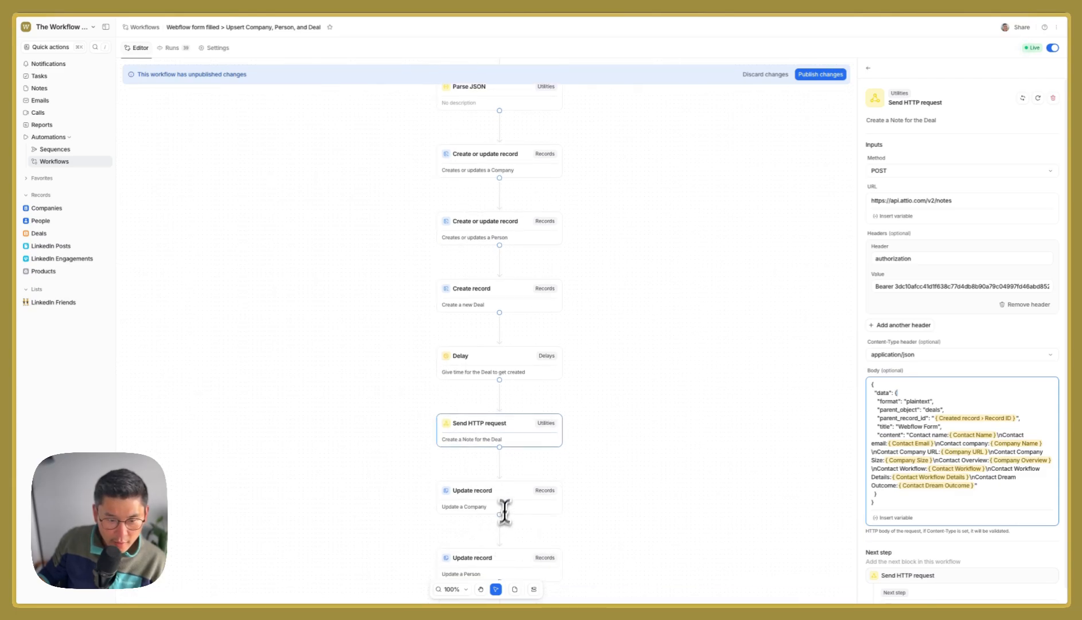
left_click(509, 457)
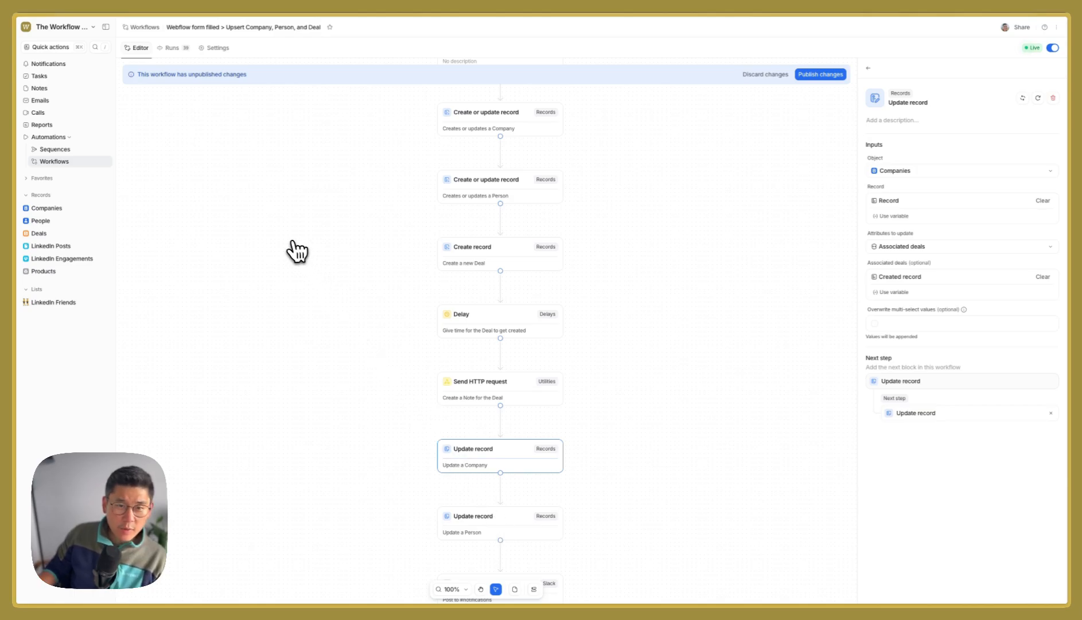
scroll(281, 270, "down", 1)
scroll(273, 290, "up", 3)
scroll(273, 290, "down", 3)
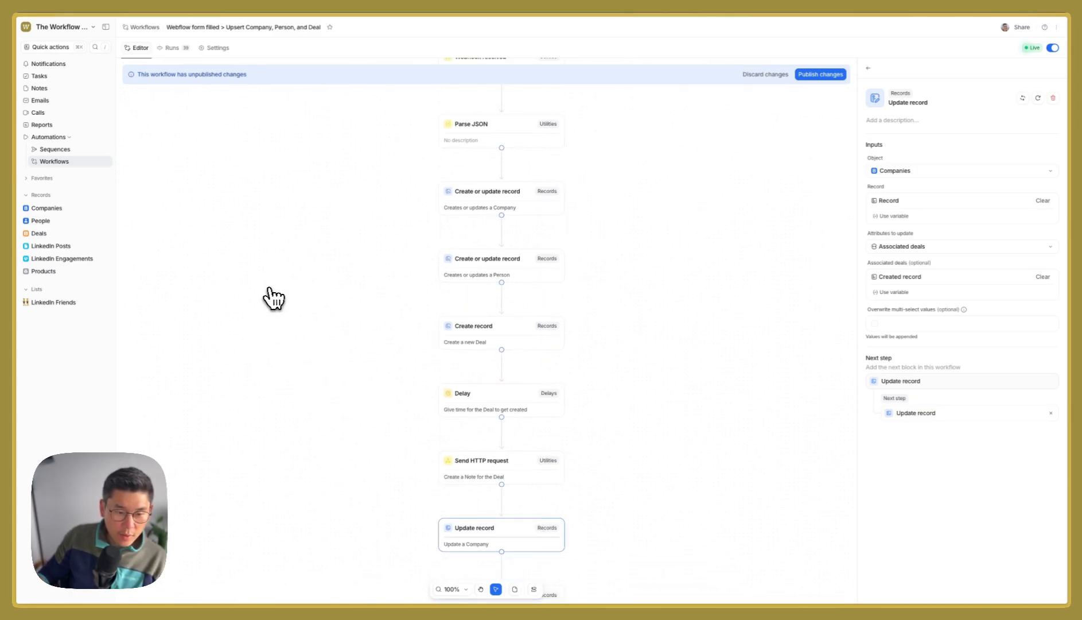
scroll(447, 510, "down", 2)
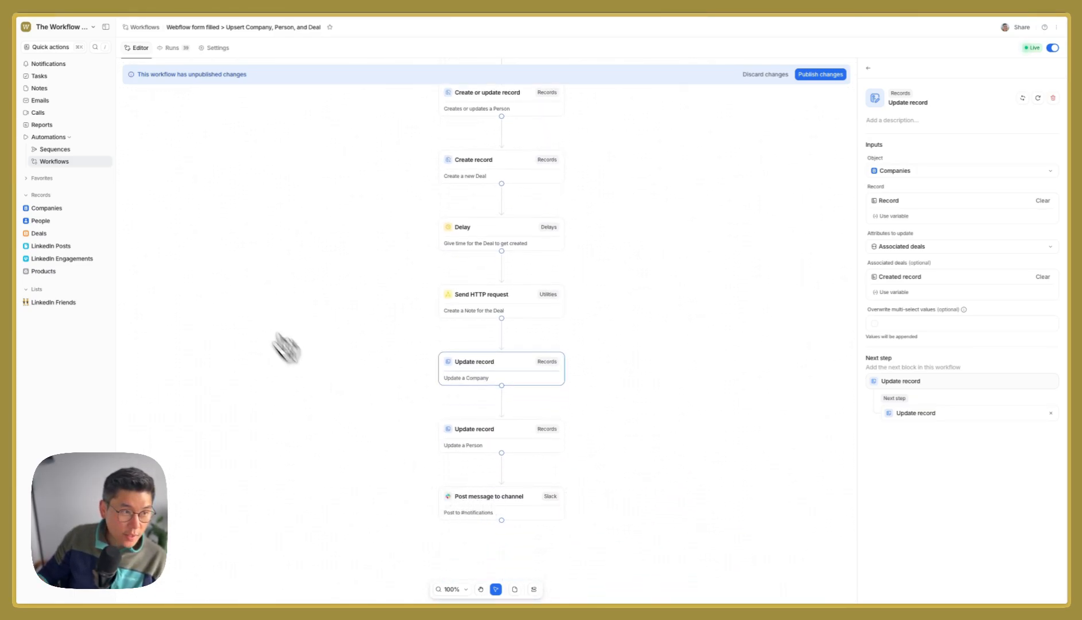
Step: Open the workflow "Manual > Enrich Person's LinkedIn URL" and inspect its Record command trigger
left_click(54, 161)
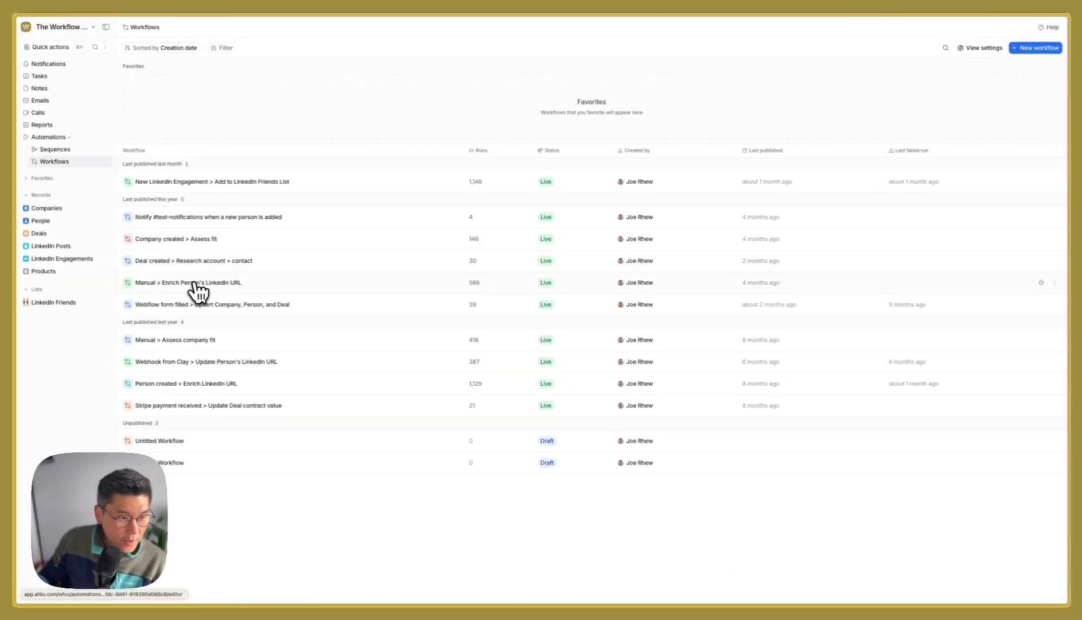
left_click(199, 284)
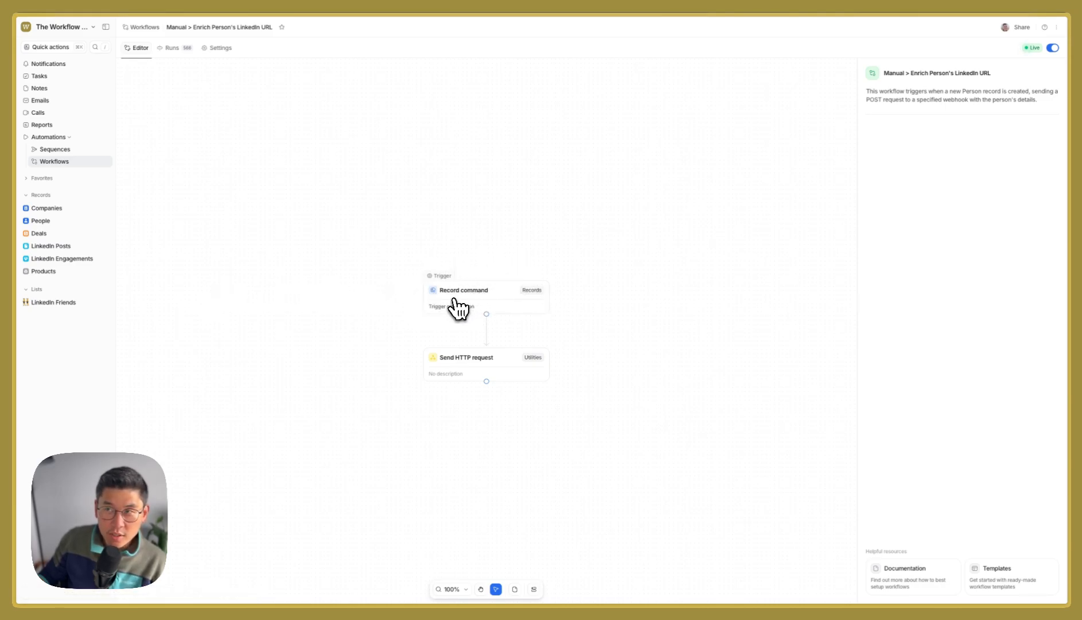
left_click(479, 304)
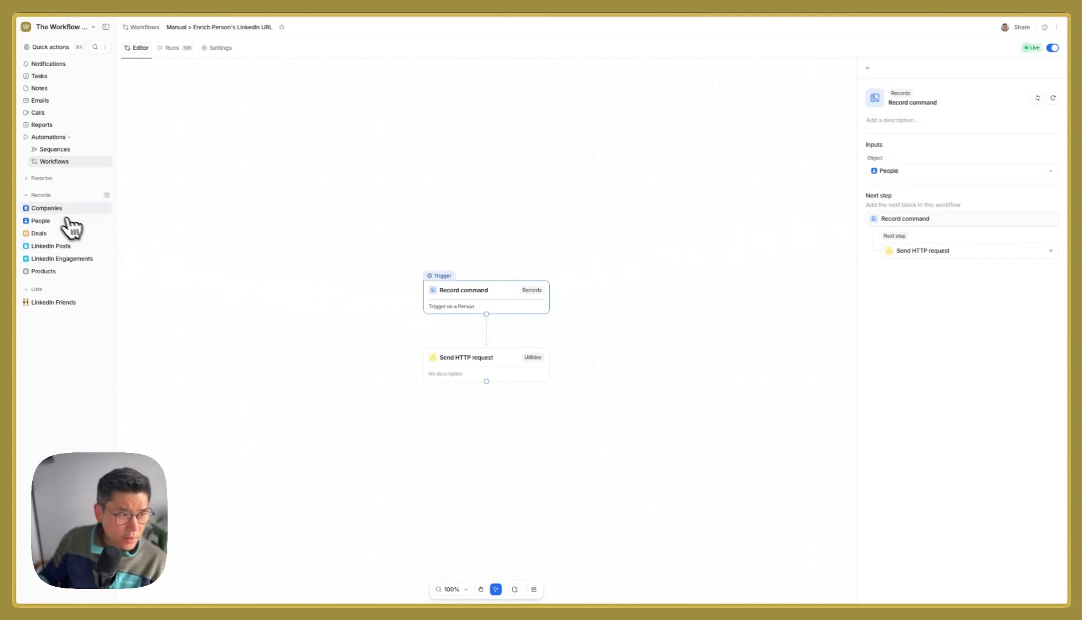
Step: Select the first person in the People records, view the workflows available to run, and close the list
left_click(42, 221)
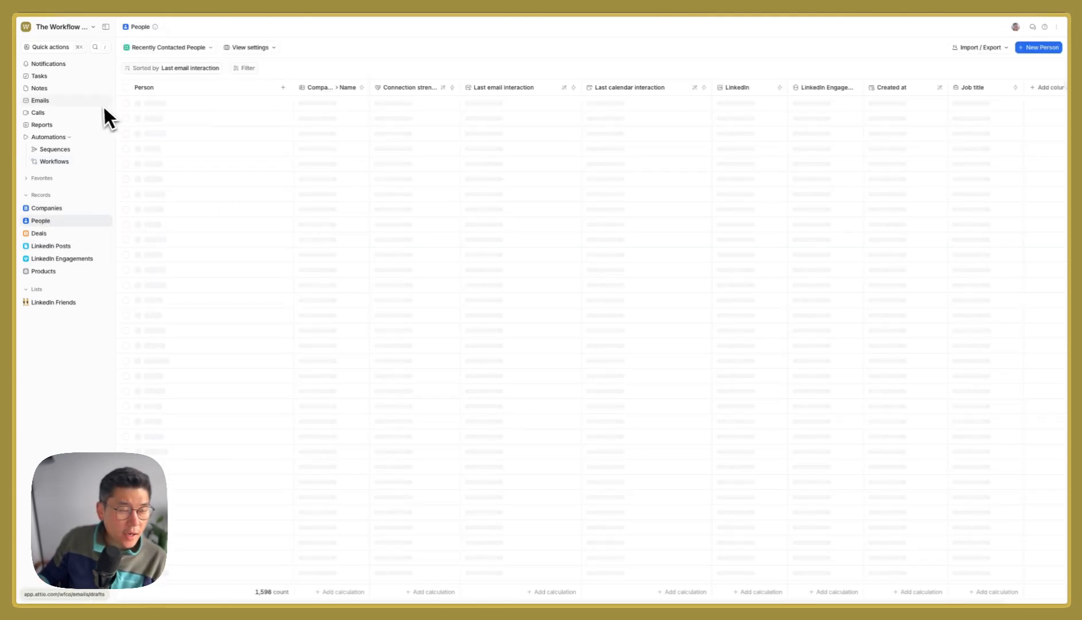
left_click(127, 103)
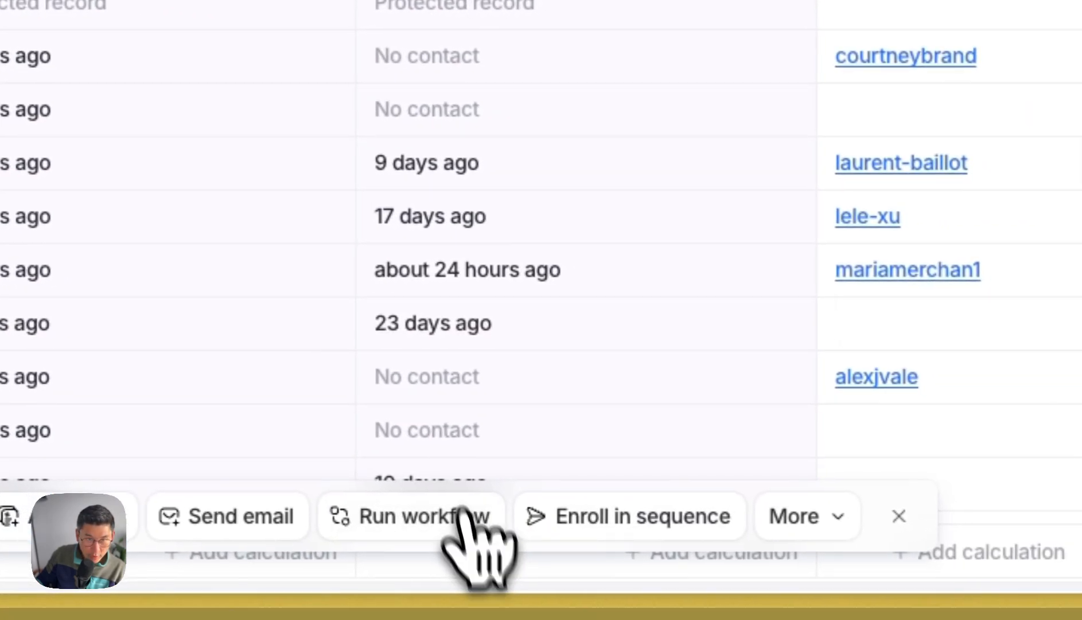
left_click(465, 511)
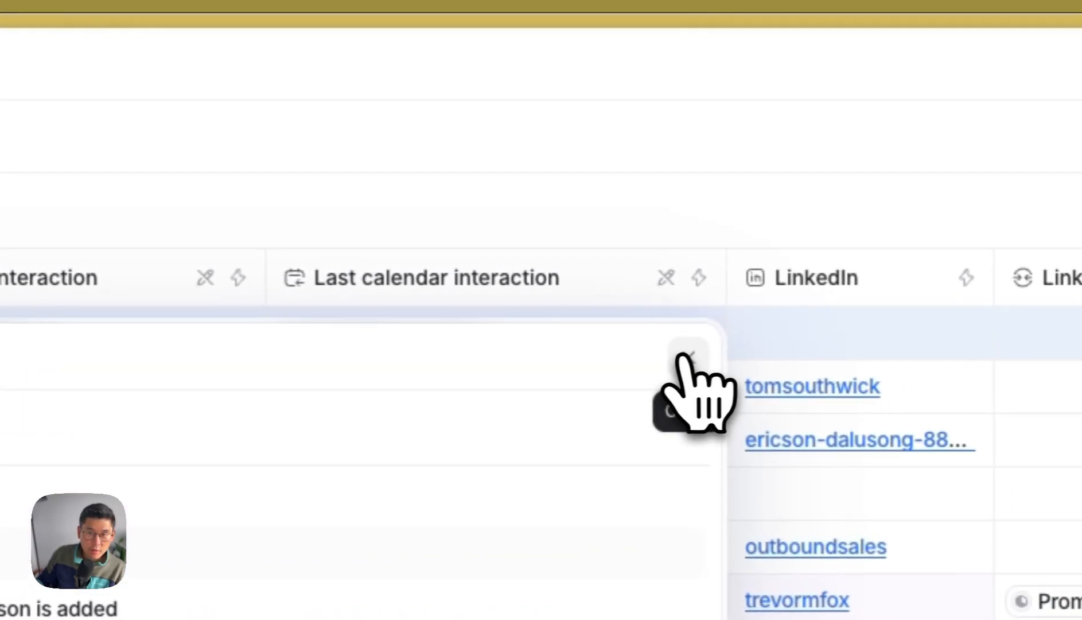
left_click(823, 356)
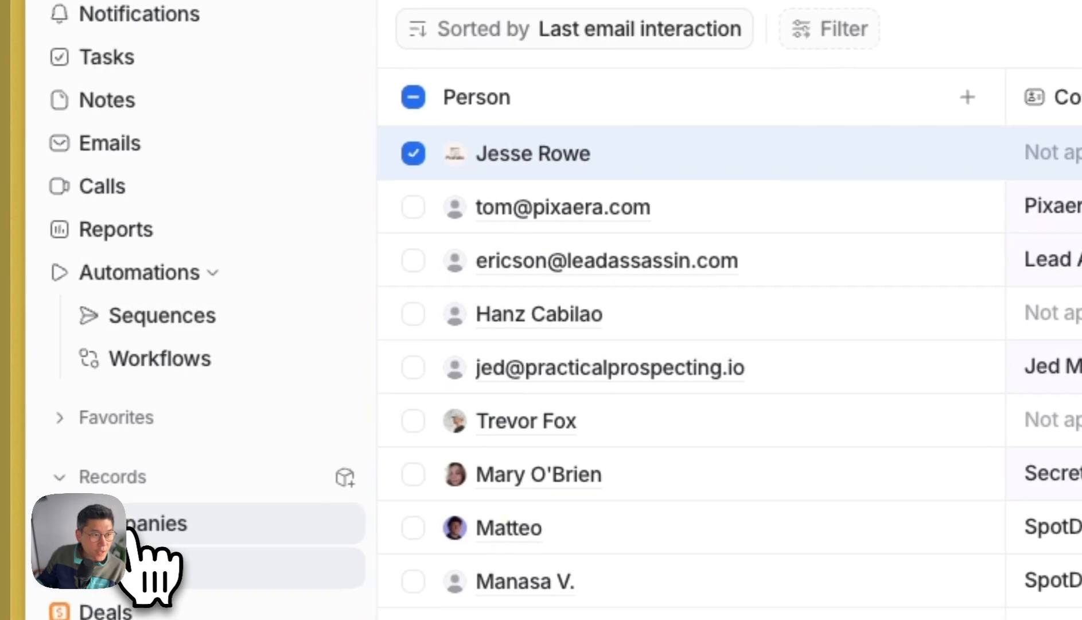
Step: Create a new workflow with a Record command trigger on the People object
left_click(232, 525)
left_click(166, 361)
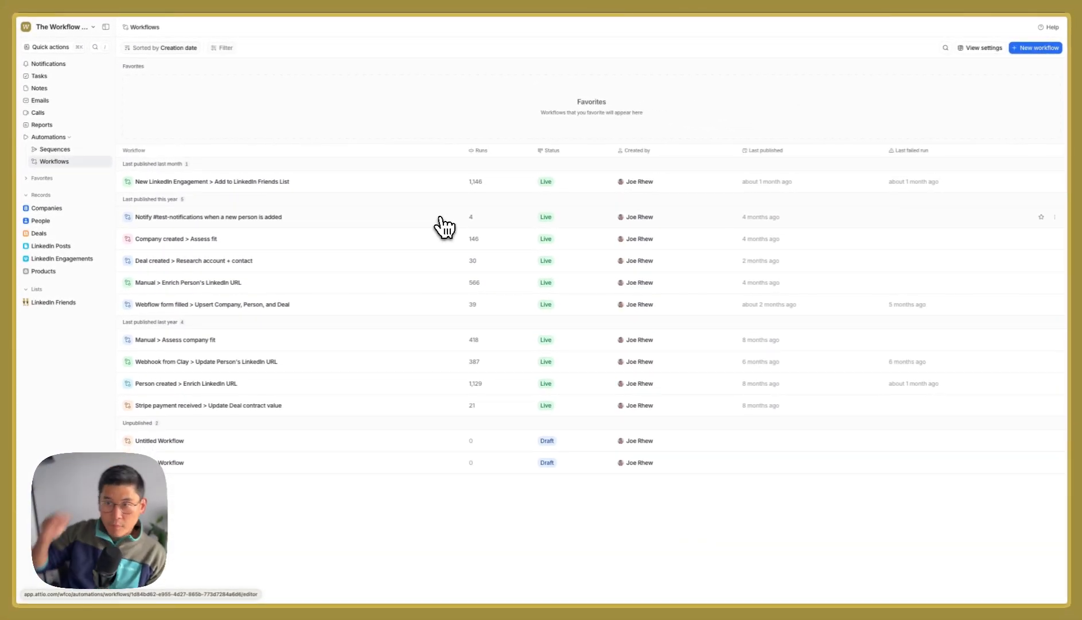
left_click(1035, 48)
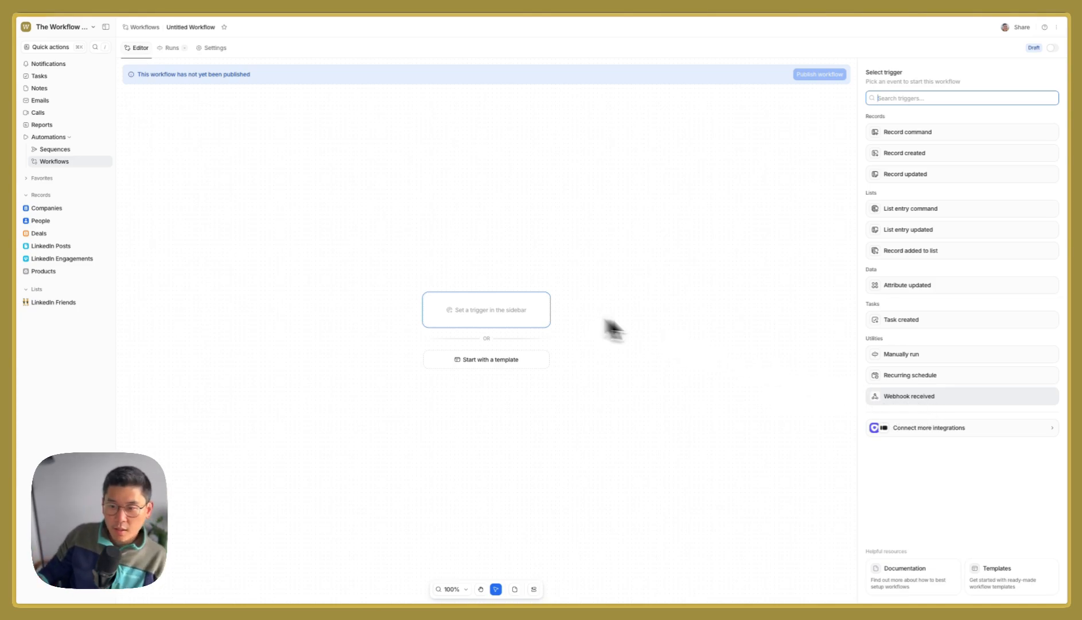
left_click(913, 133)
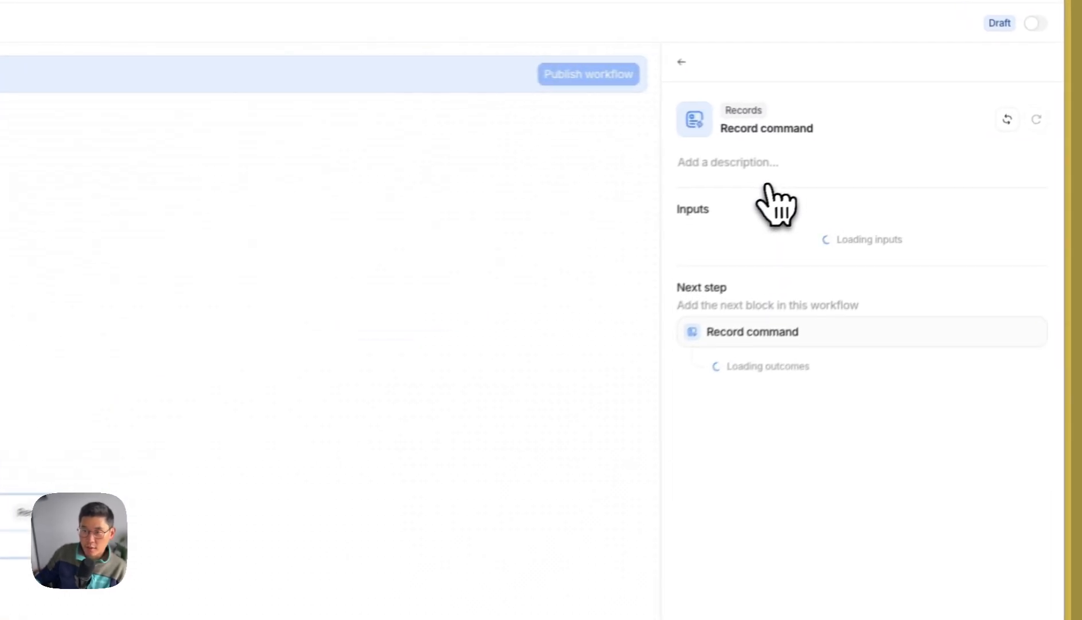
left_click(740, 274)
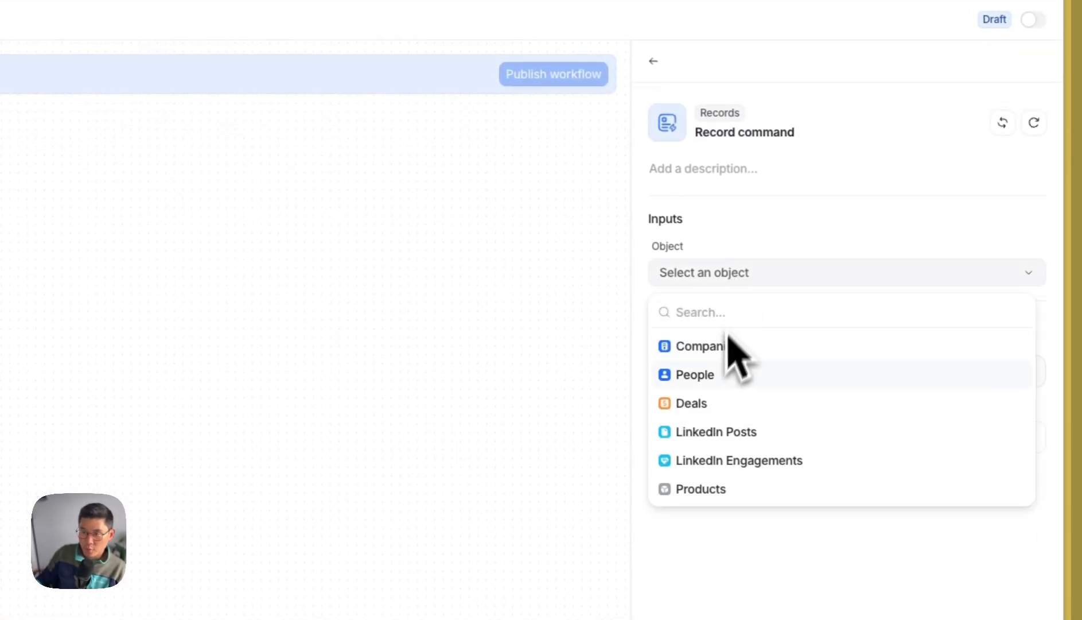
left_click(720, 374)
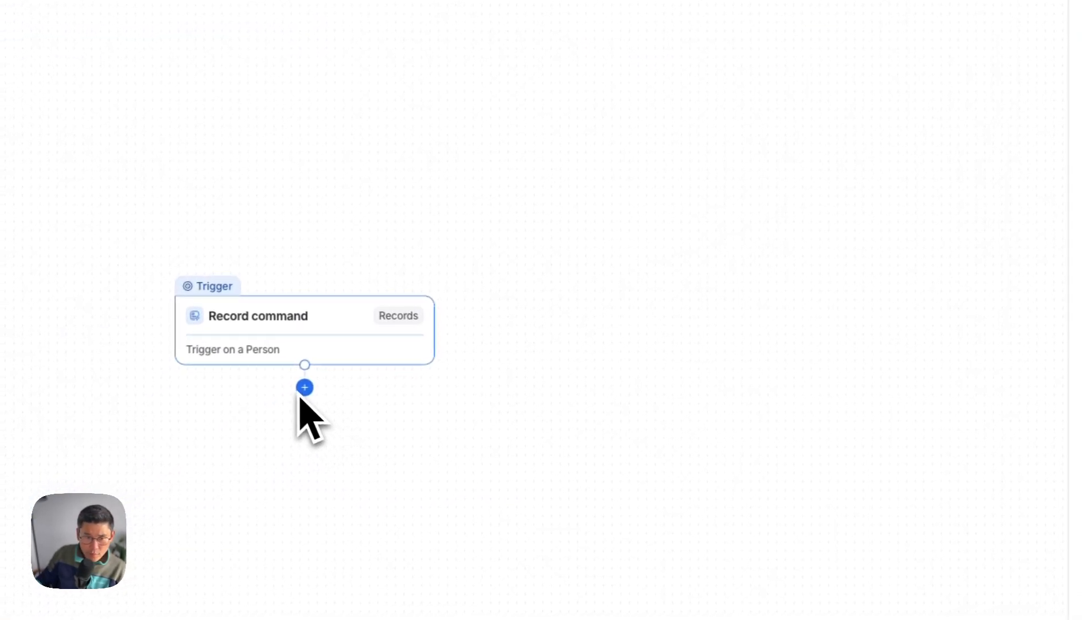
Step: Add a Delay until block after the Record command trigger
left_click(164, 460)
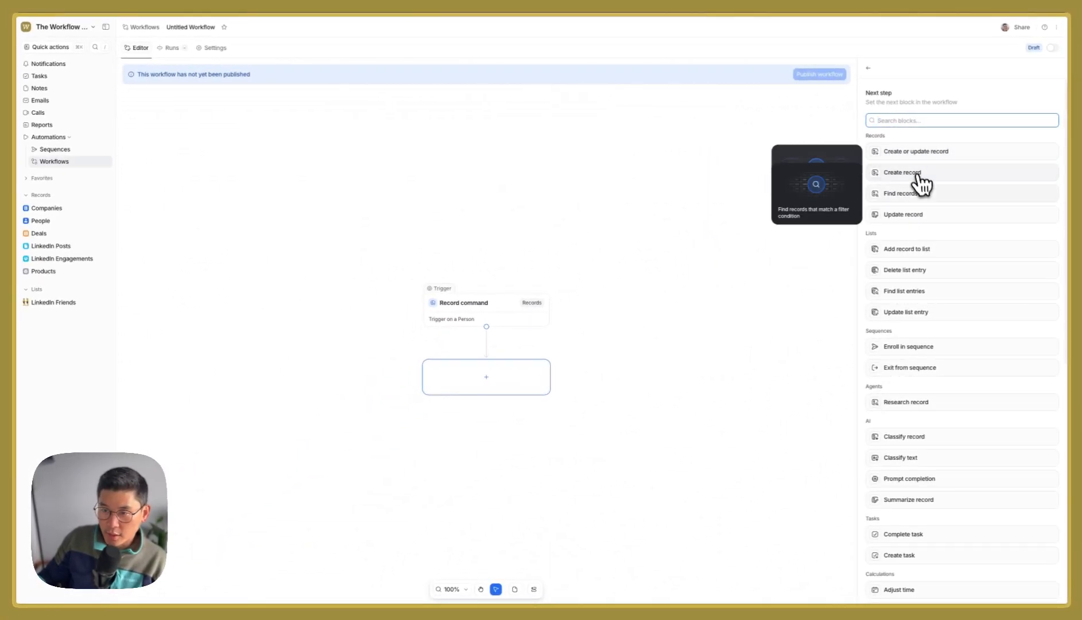
scroll(941, 294, "down", 1)
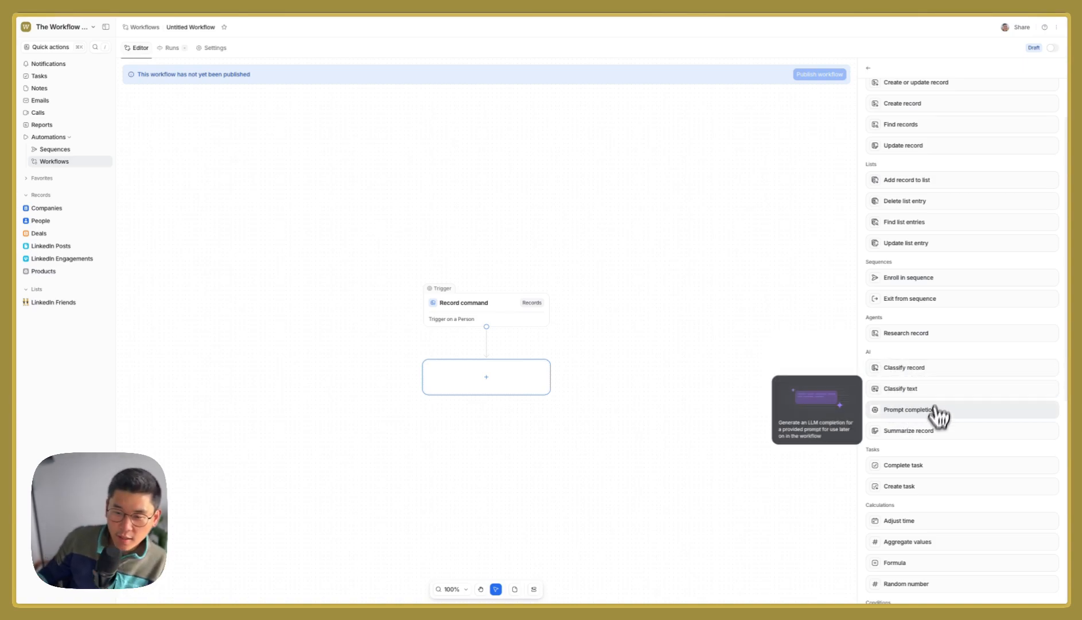
scroll(911, 471, "down", 3)
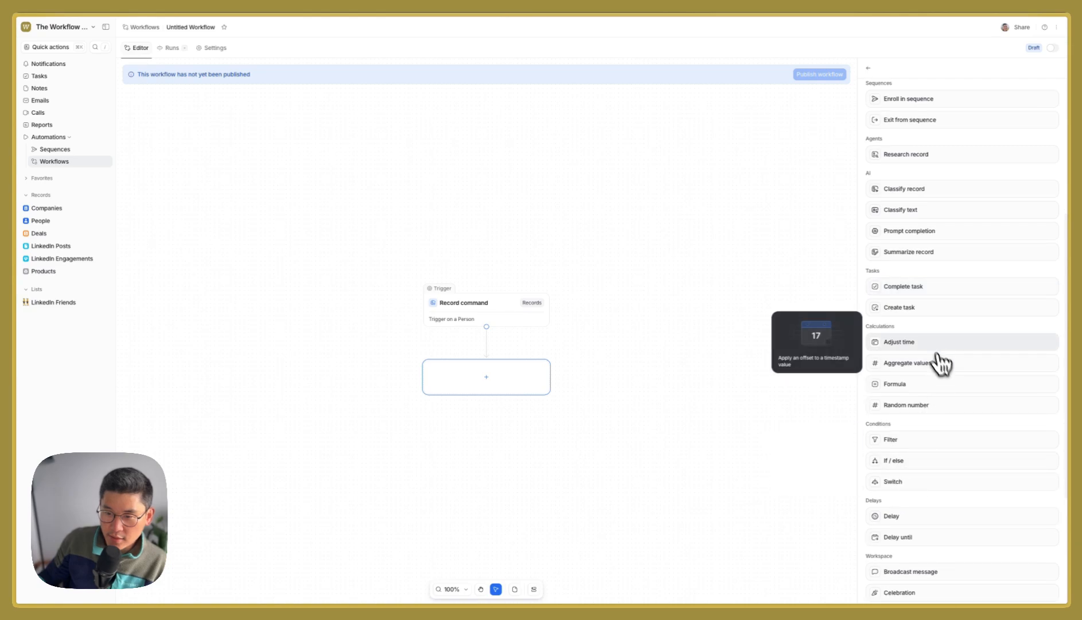
scroll(899, 436, "down", 2)
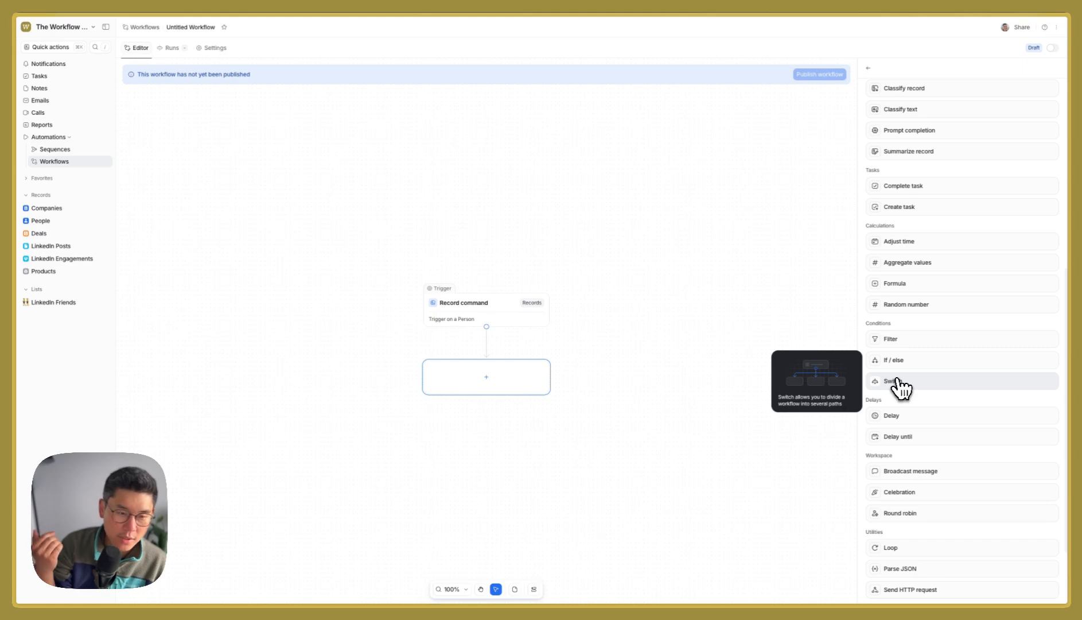
left_click(899, 437)
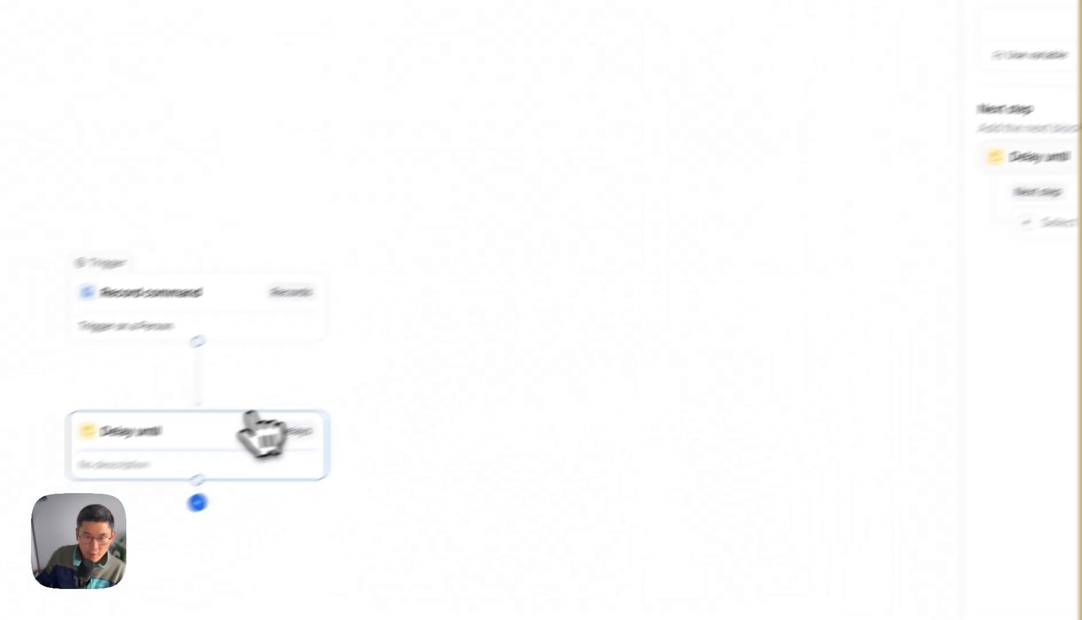
Step: Set the Delay until date to Jun 30th 2025
left_click(713, 180)
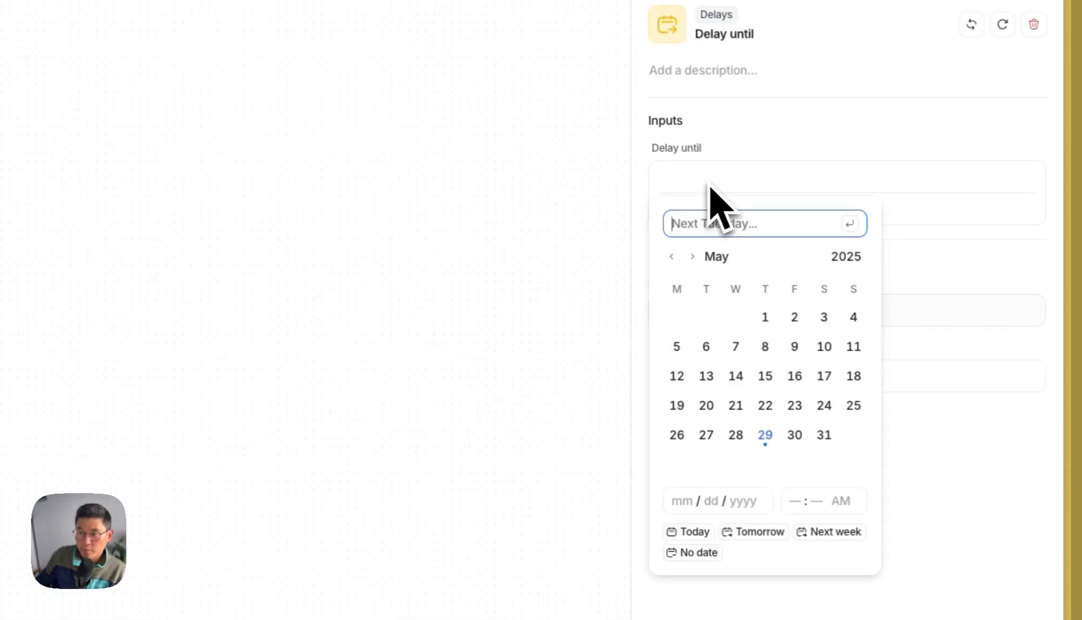
left_click(713, 181)
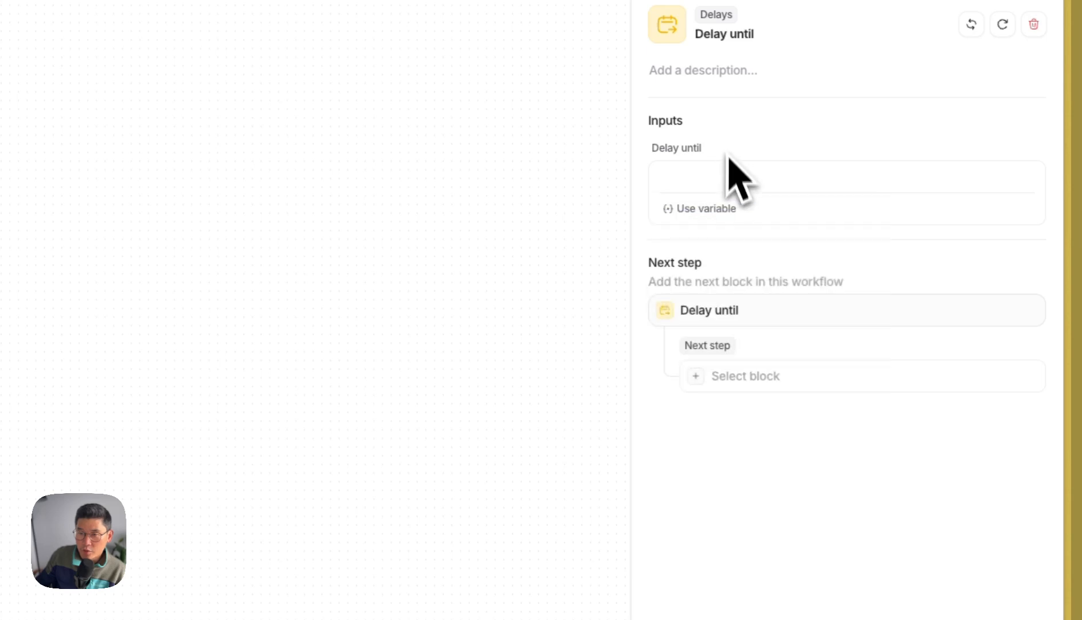
left_click(717, 190)
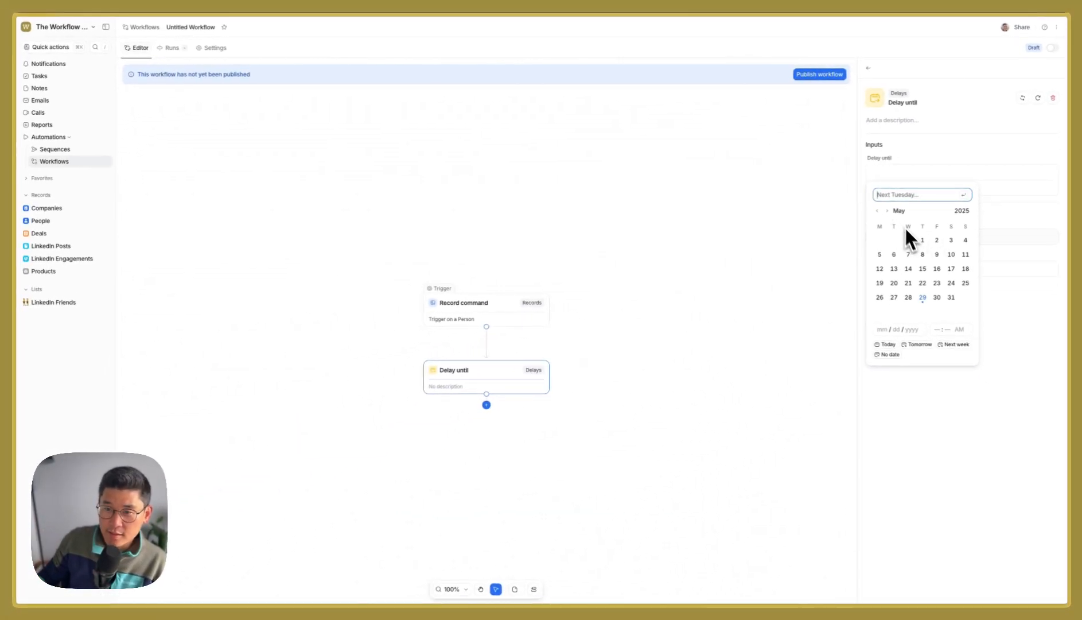
left_click(887, 211)
left_click(879, 312)
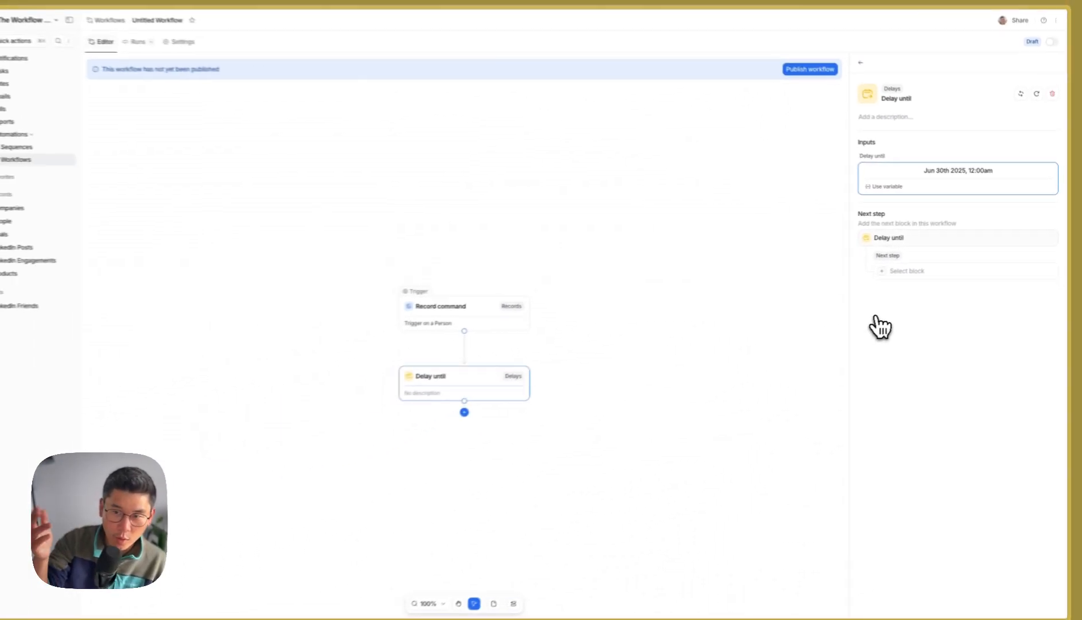
Step: View the variables available for the Delay until date and close the list without choosing one
left_click(946, 184)
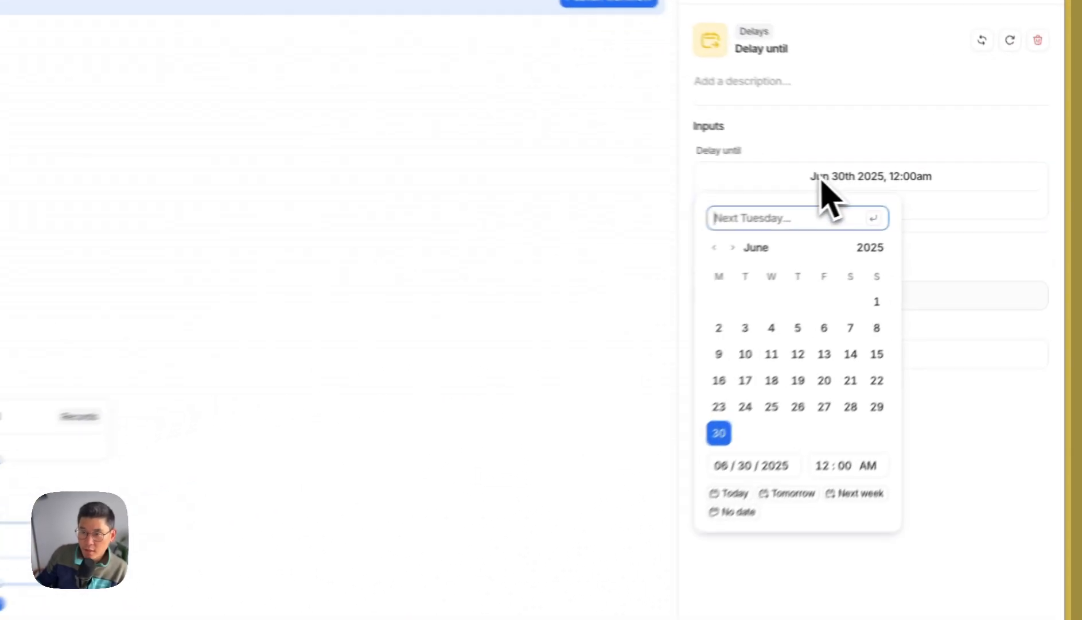
left_click(885, 187)
left_click(885, 187)
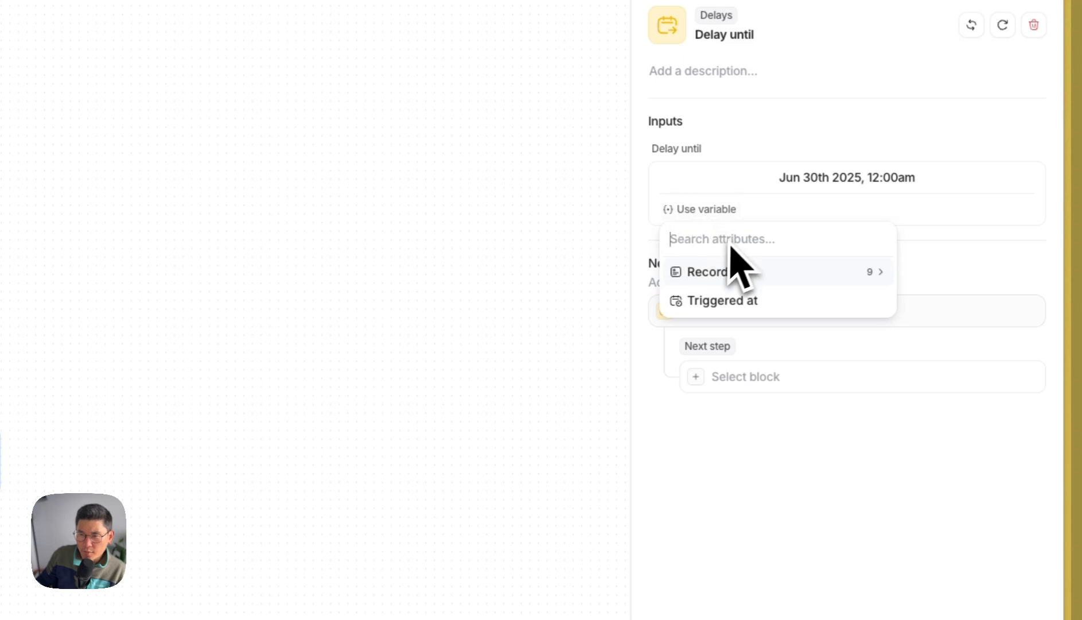
left_click(767, 147)
left_click(841, 164)
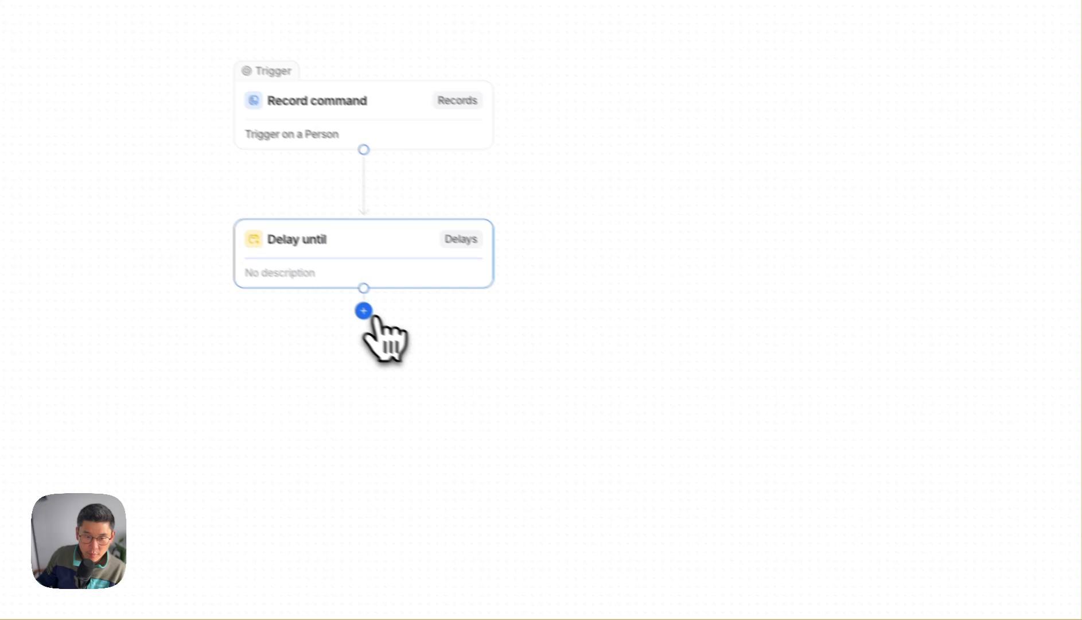
Step: Add a Send HTTP request block after the Delay until block
left_click(364, 311)
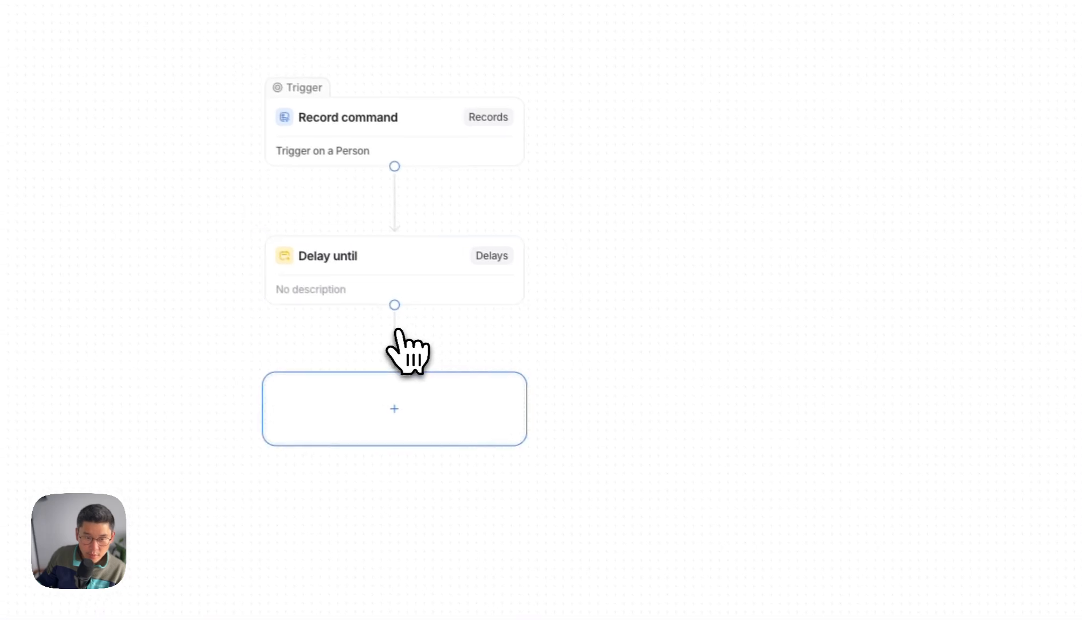
scroll(840, 396, "down", 3)
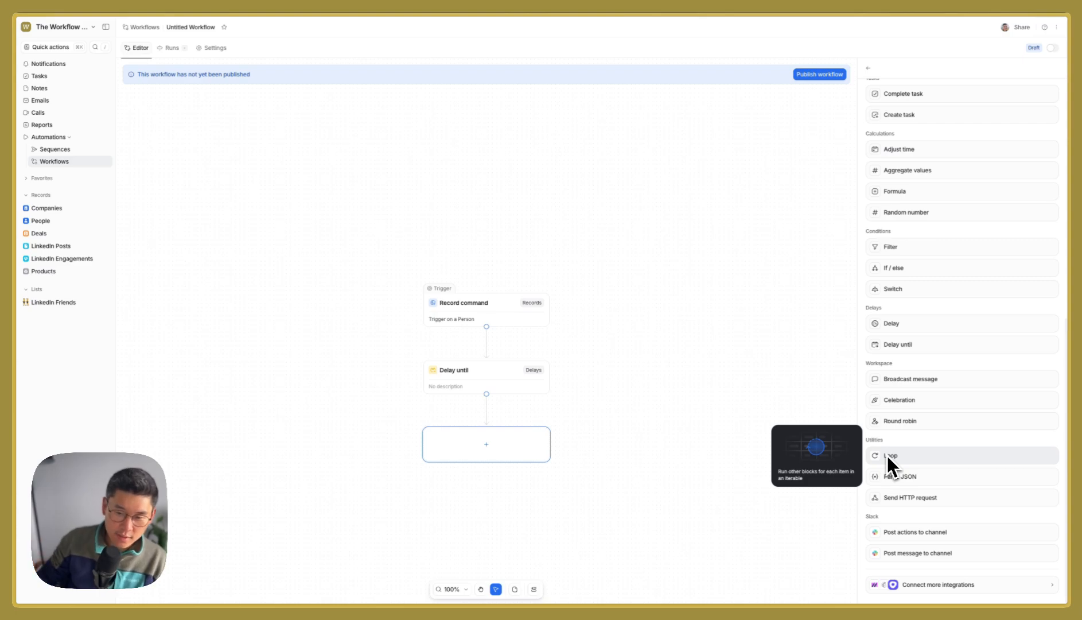
left_click(913, 498)
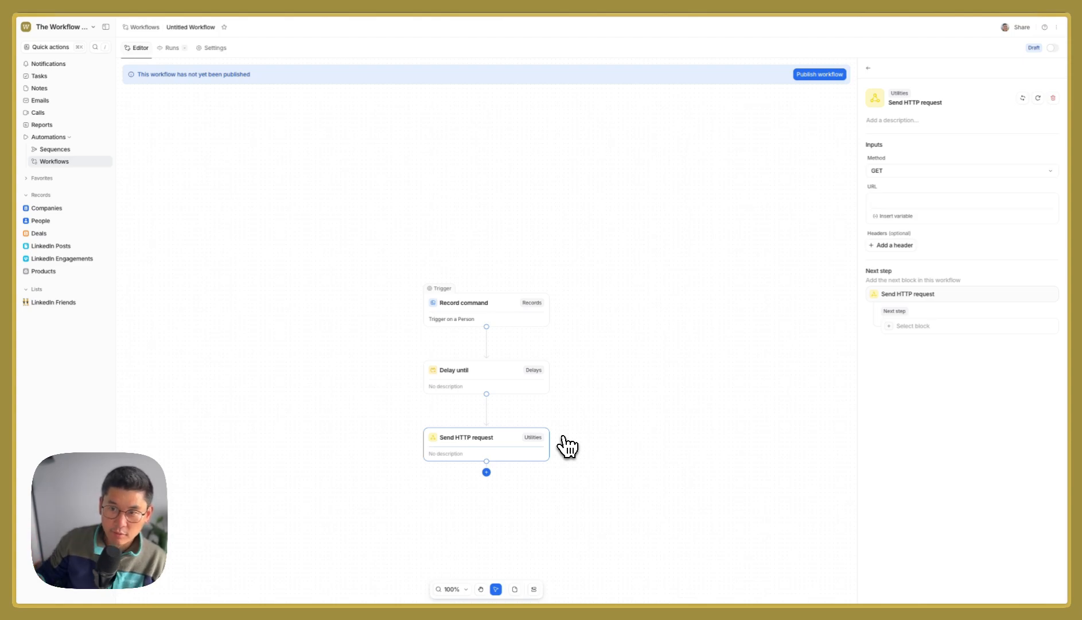
Step: Set the HTTP request's method to POST and its Content-Type header to application/json
left_click(891, 172)
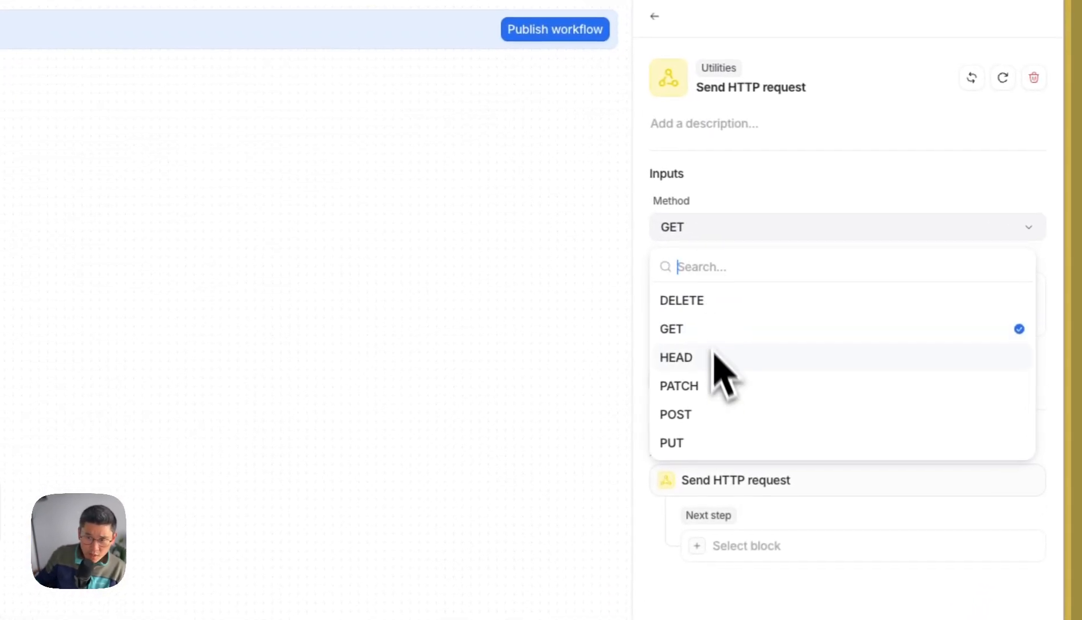
left_click(684, 414)
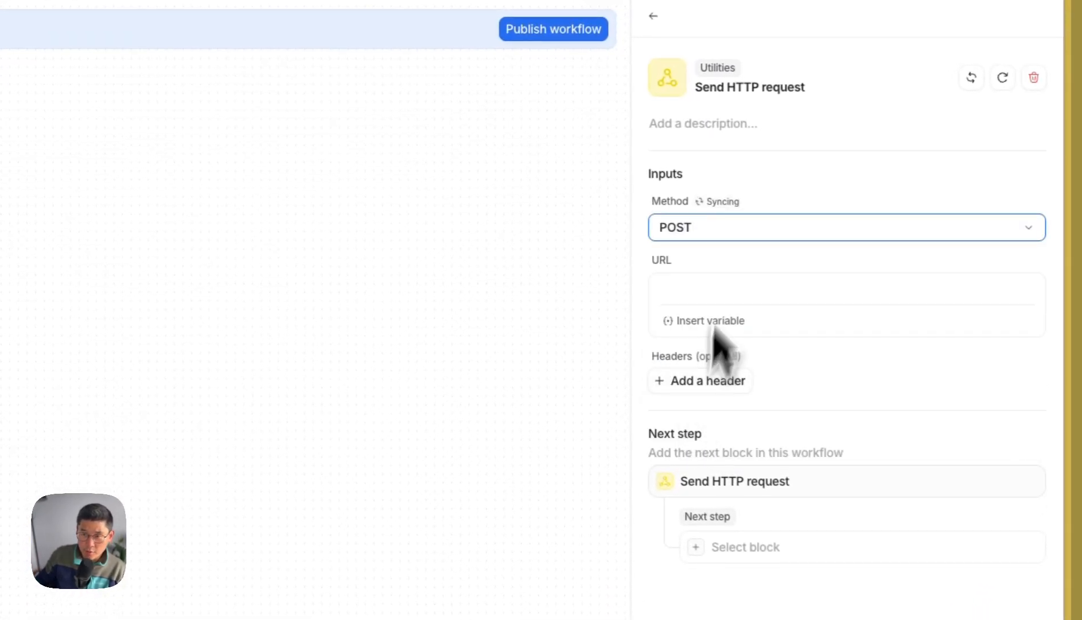
left_click(693, 288)
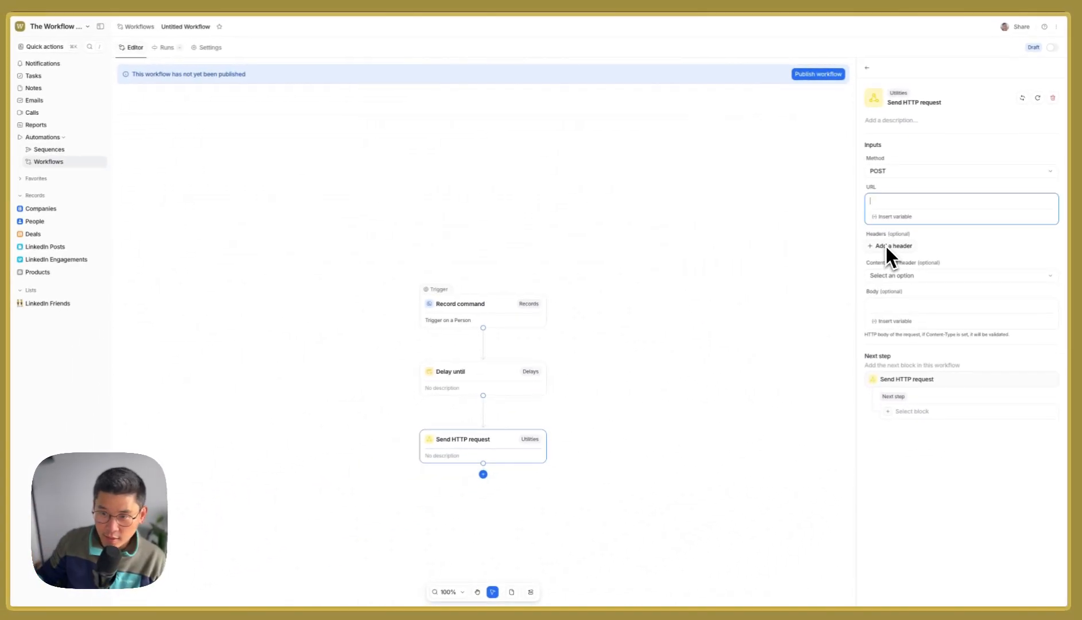
left_click(879, 269)
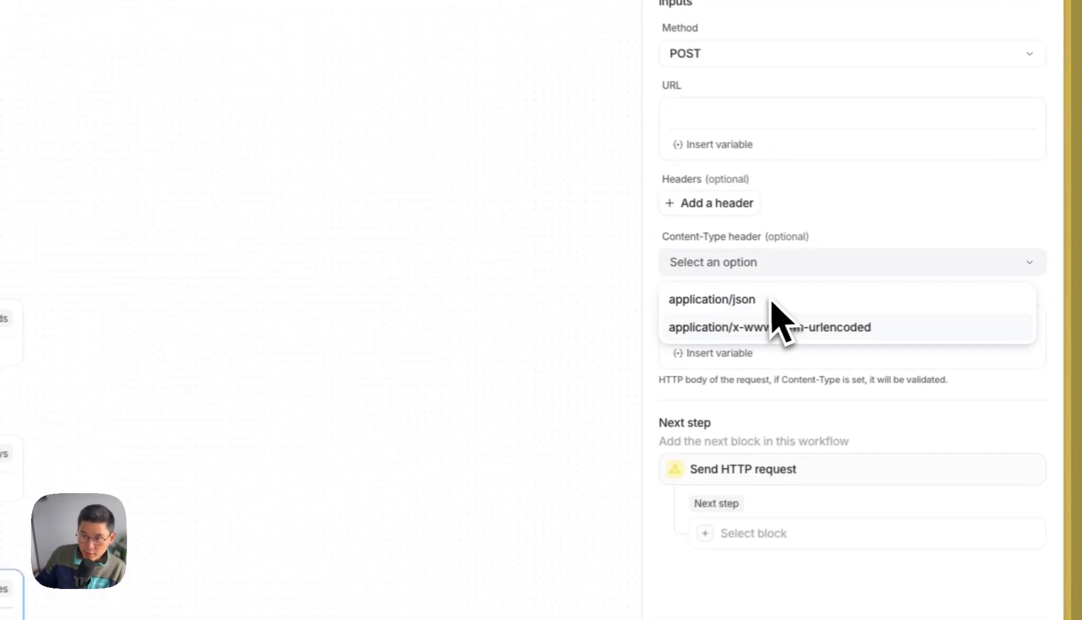
left_click(844, 298)
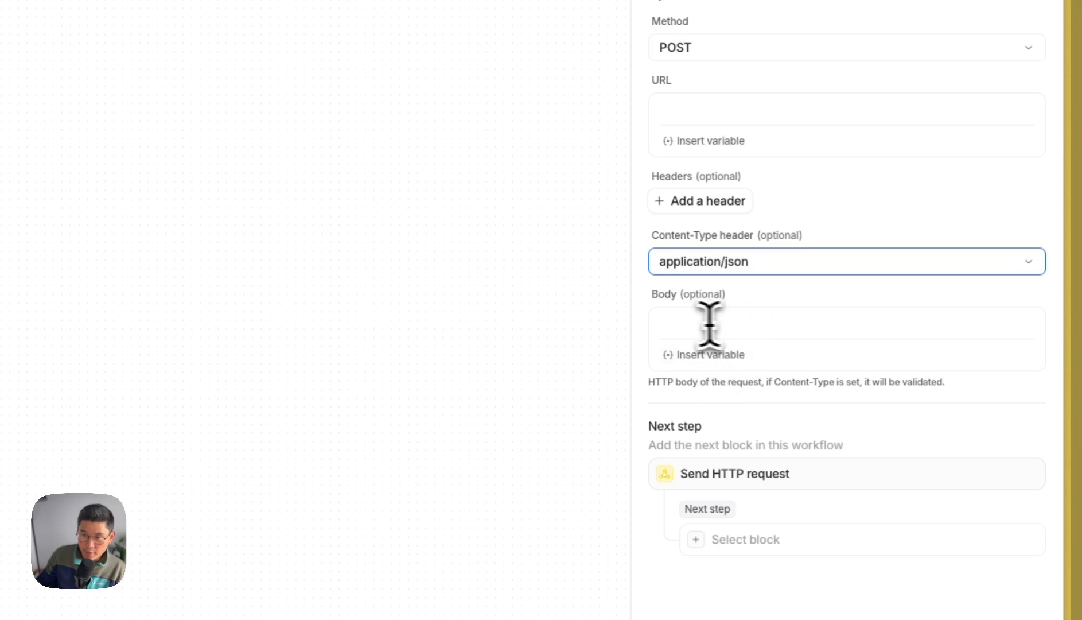
Step: Enter {"payload": "data"} as the body of the HTTP request
left_click(683, 322)
type("{\"payload\": \"")
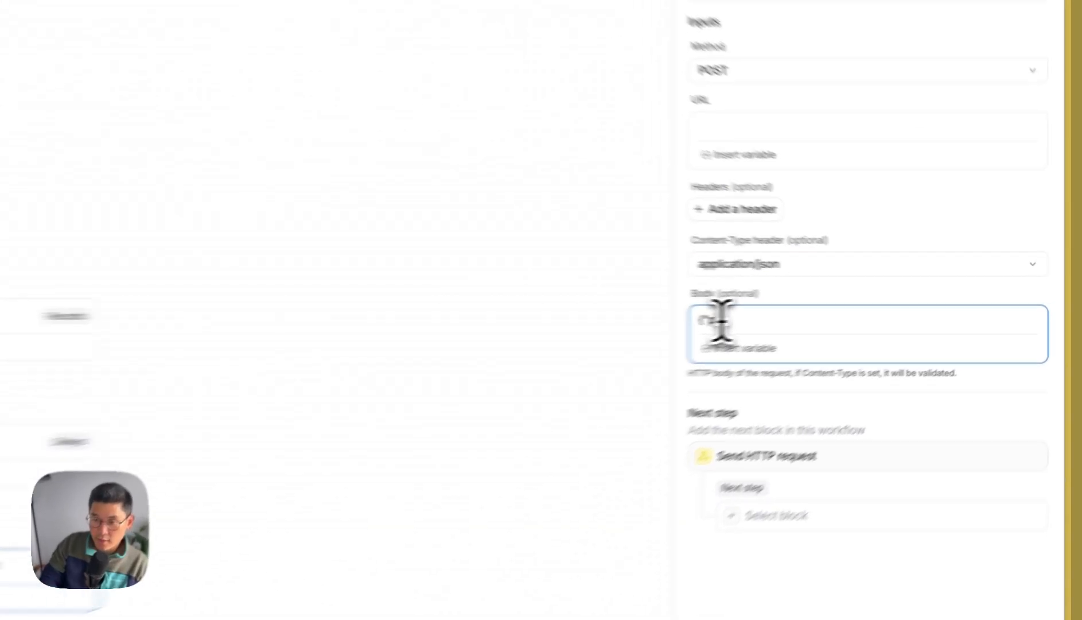
type("data\"}")
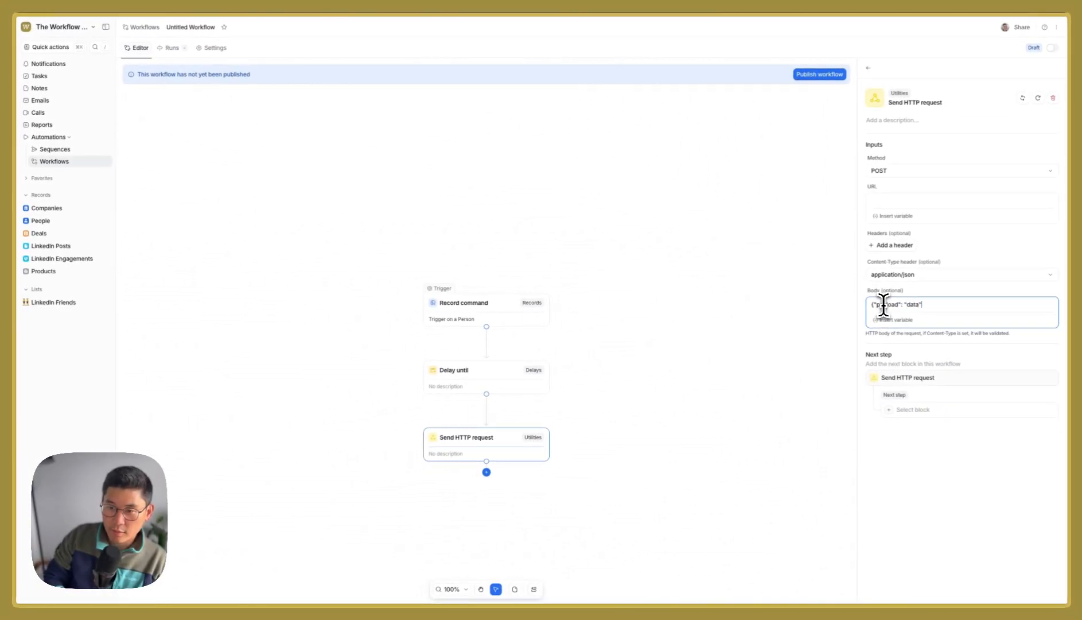